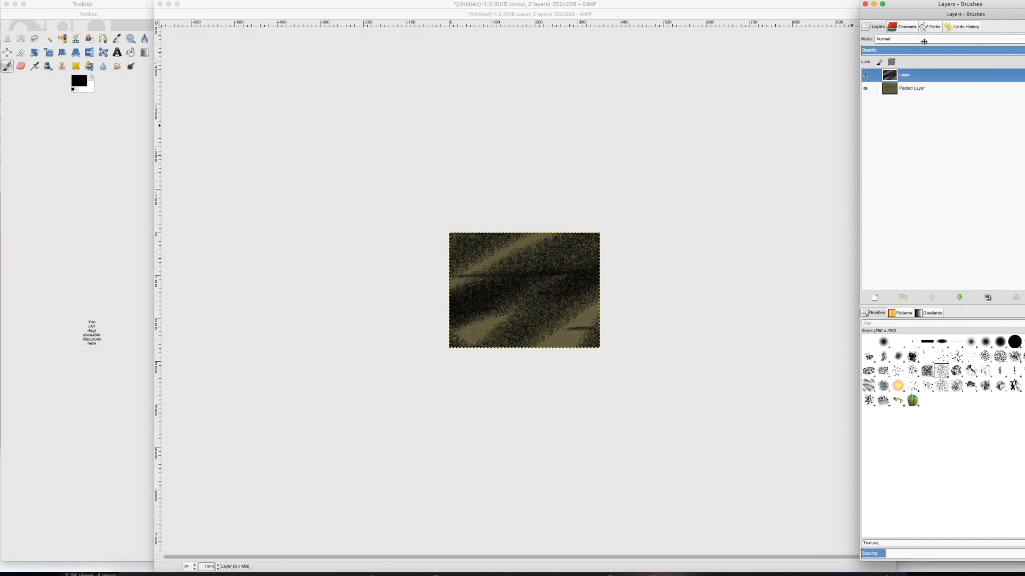
# Step: Lower the opacity of the black brush-texture layer and merge it into the olive pasted layer
pyautogui.moveTo(1019, 49); pyautogui.dragTo(934, 40)
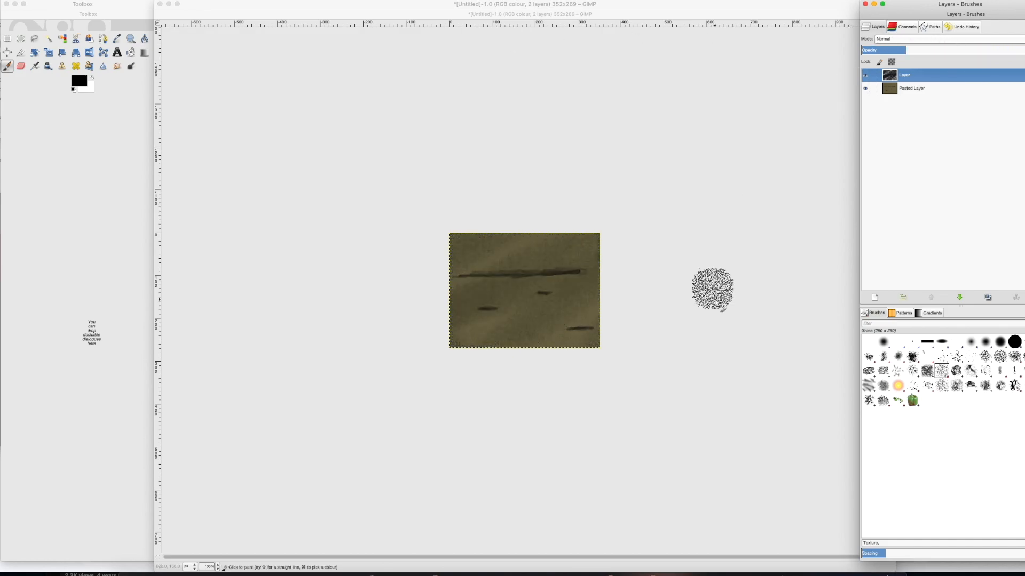
pyautogui.rightClick(923, 88)
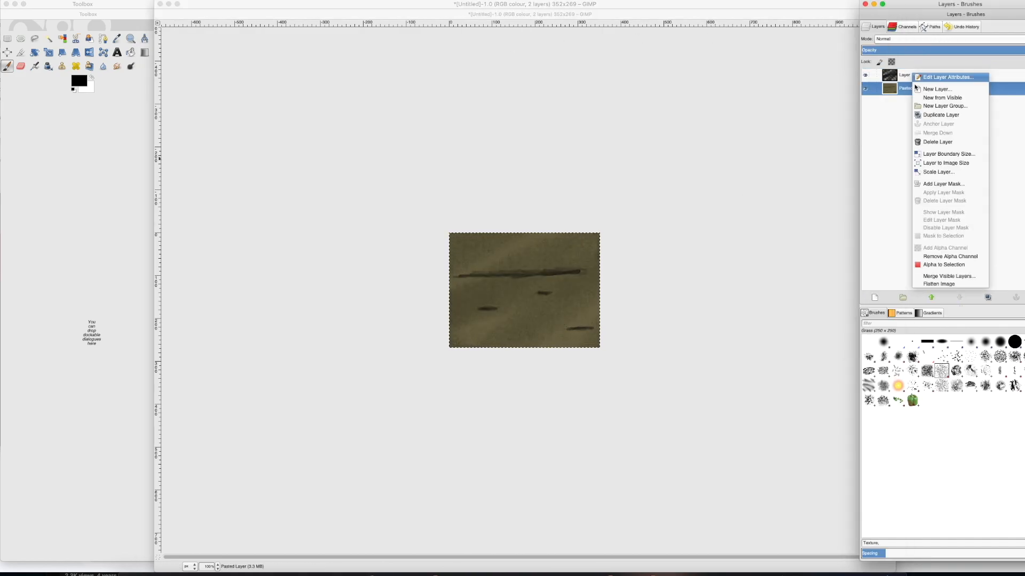
pyautogui.click(958, 147)
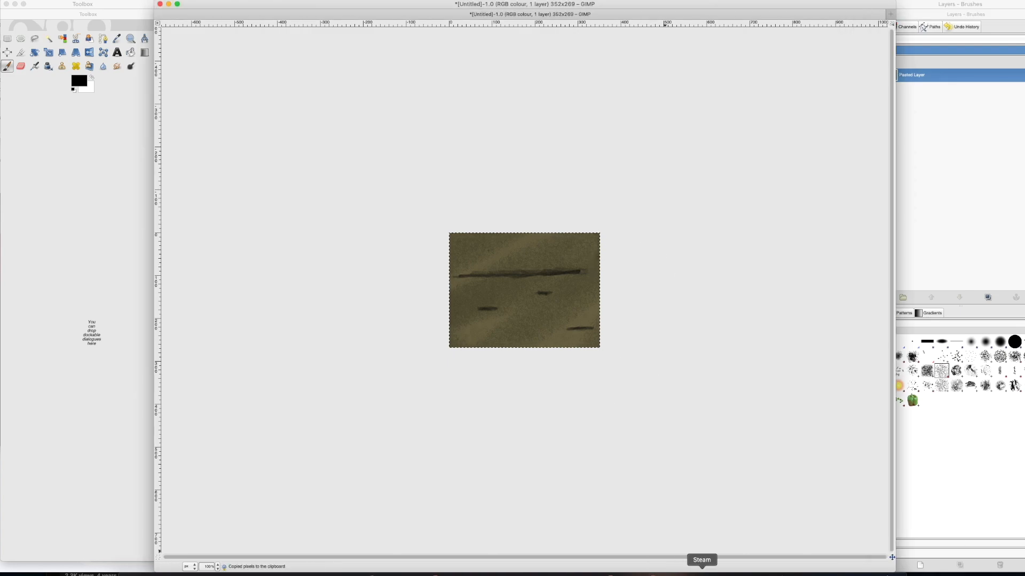
# Step: Switch to Preview, paste the cracked olive texture into Inside_A2 copy.png, shrink it and place it on the top-row tile in the third column
pyautogui.click(819, 575)
pyautogui.click(215, 186)
pyautogui.press('super+v')
pyautogui.moveTo(233, 208); pyautogui.dragTo(146, 200)
pyautogui.moveTo(238, 20); pyautogui.dragTo(466, 51)
pyautogui.moveTo(358, 241); pyautogui.dragTo(325, 105)
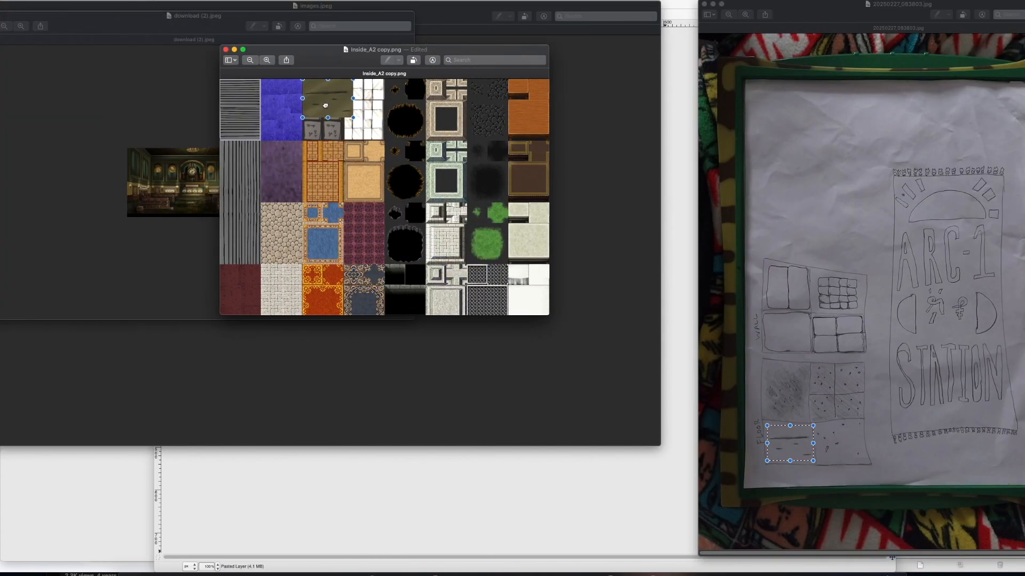
# Step: Fit the cracked olive texture to the tile's width and stack a second copy above it so the whole block is covered
pyautogui.click(267, 62)
pyautogui.hscroll(-5, 331, 296)
pyautogui.scroll(5, 332, 297)
pyautogui.moveTo(456, 122); pyautogui.dragTo(418, 160)
pyautogui.moveTo(465, 222); pyautogui.dragTo(524, 243)
pyautogui.moveTo(507, 221); pyautogui.dragTo(507, 241)
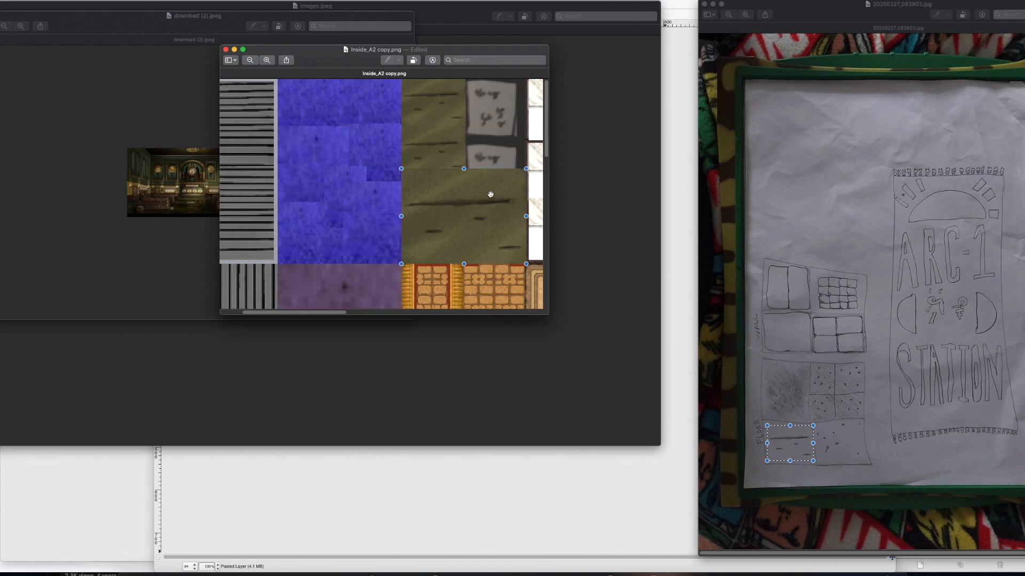
pyautogui.moveTo(490, 195); pyautogui.dragTo(457, 120)
# Step: Copy the speckled four-square floor sketch from the photo and create a new GIMP image from it
pyautogui.click(807, 439)
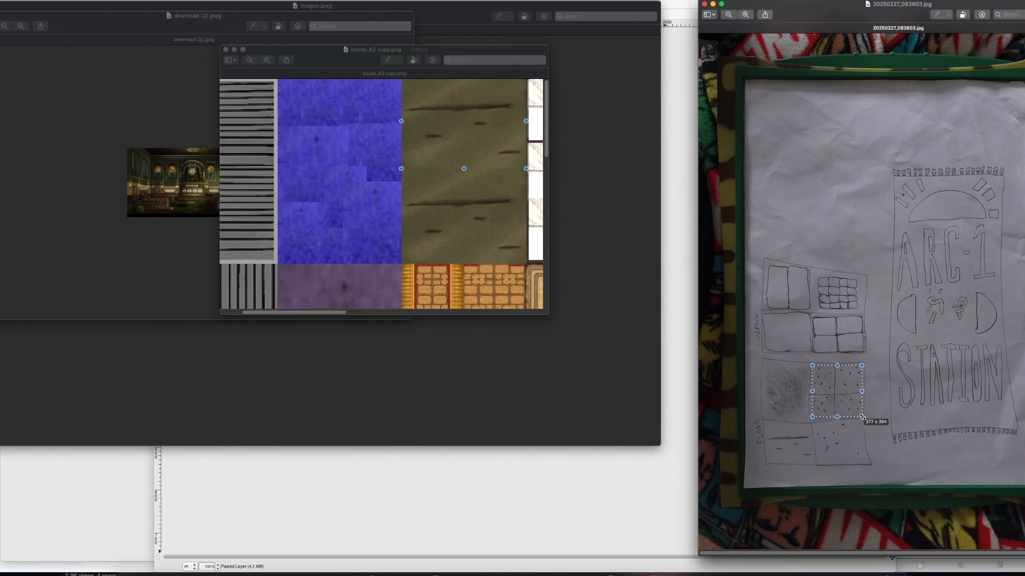
pyautogui.moveTo(862, 417); pyautogui.dragTo(863, 416)
pyautogui.press('super+c')
pyautogui.click(648, 463)
pyautogui.press('super+v')
pyautogui.press('super+z')
pyautogui.click(160, 4)
pyautogui.click(471, 332)
pyautogui.press('shift+super+v')
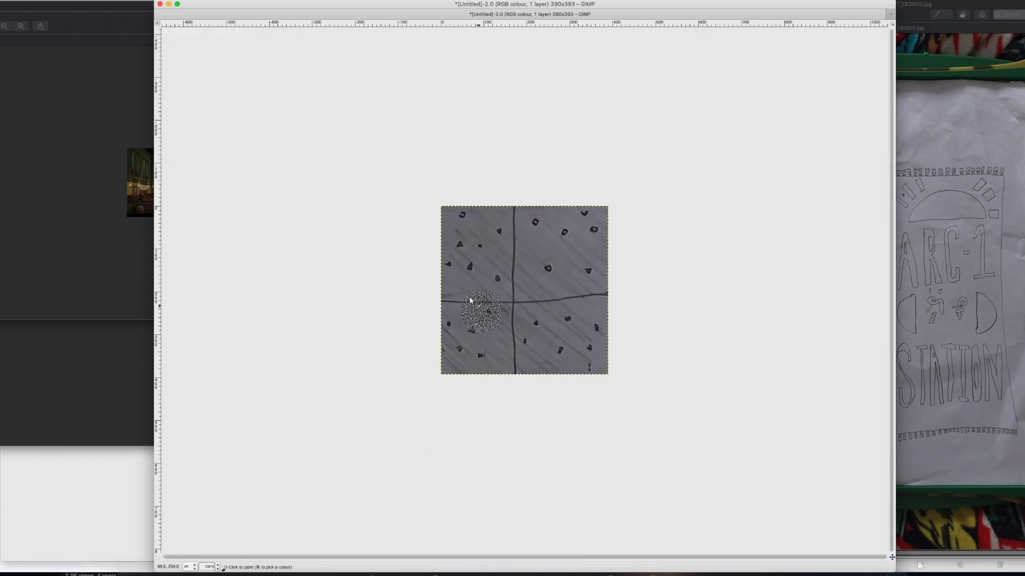
# Step: Tint the four-square floor sketch olive with Colourify
pyautogui.press('super+b')
pyautogui.click(148, 0)
pyautogui.click(160, 142)
pyautogui.click(561, 370)
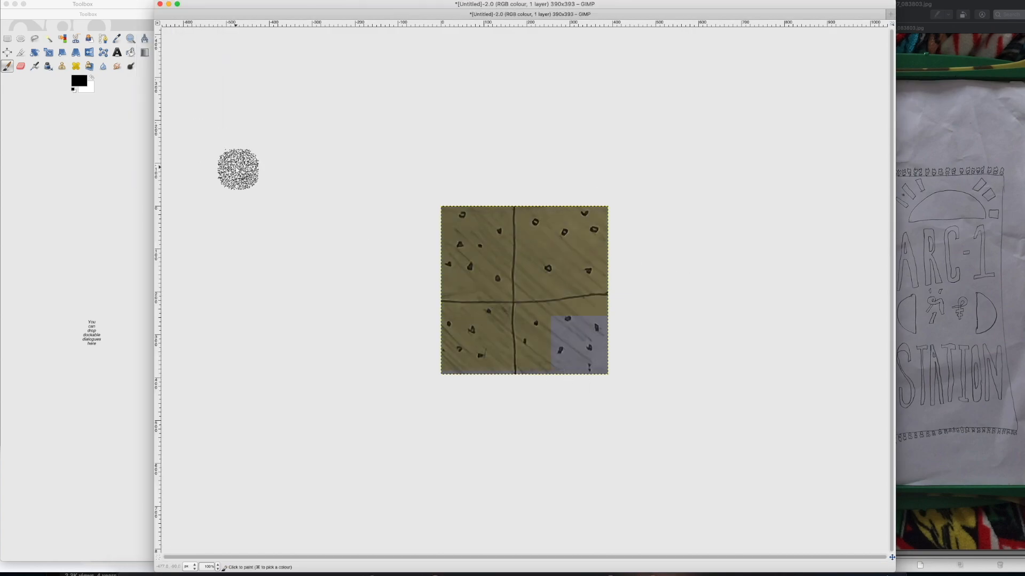
# Step: Add a new layer above the four-square sketch and paint black Grass-brush strokes across it
pyautogui.click(226, 0)
pyautogui.click(245, 47)
pyautogui.moveTo(566, 369); pyautogui.dragTo(610, 319)
pyautogui.press('super+z')
pyautogui.rightClick(935, 82)
pyautogui.click(956, 101)
pyautogui.click(64, 142)
pyautogui.moveTo(608, 194)
pyautogui.mouseDown()
pyautogui.moveTo(504, 352)
pyautogui.moveTo(431, 260)
pyautogui.mouseUp()
# Step: Lower the opacity of the painted layer on the four-square texture and copy the canvas
pyautogui.moveTo(909, 48)
pyautogui.mouseDown()
pyautogui.moveTo(933, 48)
pyautogui.moveTo(916, 48)
pyautogui.mouseUp()
pyautogui.click(729, 193)
pyautogui.press('super+shift+c')
pyautogui.click(760, 575)
pyautogui.scroll(-5, 430, 223)
pyautogui.click(475, 223)
# Step: Merge the faded layer down into the four-square sketch and copy the merged texture
pyautogui.click(759, 575)
pyautogui.rightClick(991, 71)
pyautogui.click(931, 129)
pyautogui.click(741, 266)
pyautogui.press('super+c')
pyautogui.press('super+v')
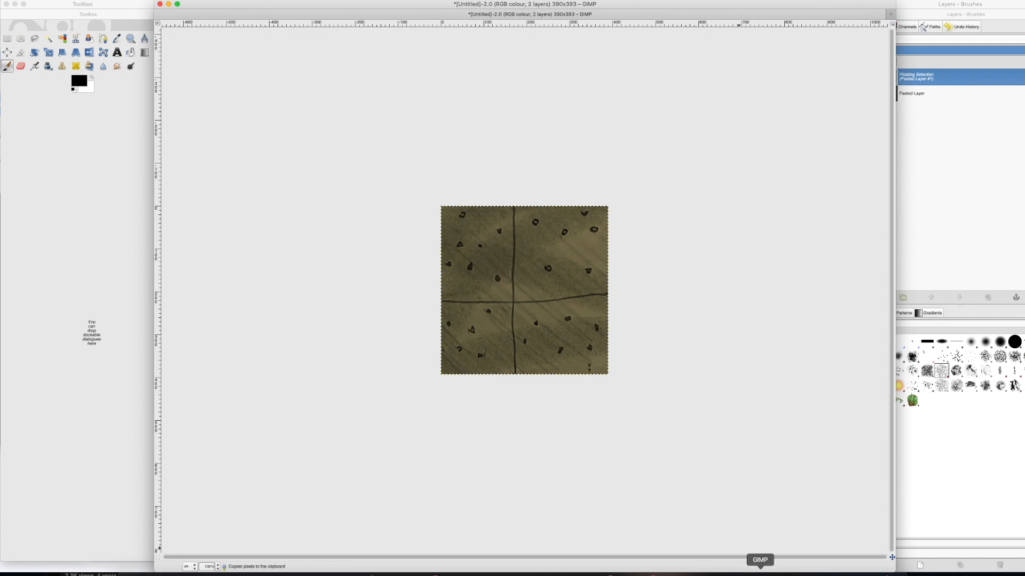
# Step: Paste the four-square texture into Inside_A2 copy.png in Preview, shrink it and place it on the second-row tile in the third column
pyautogui.click(764, 574)
pyautogui.press('super+v')
pyautogui.press('super+minus')
pyautogui.press('super+minus')
pyautogui.press('super+minus')
pyautogui.moveTo(338, 142); pyautogui.dragTo(430, 212)
pyautogui.moveTo(472, 142); pyautogui.dragTo(371, 243)
pyautogui.moveTo(347, 277); pyautogui.dragTo(335, 167)
pyautogui.moveTo(330, 160); pyautogui.dragTo(331, 183)
# Step: Paste smaller copies of the four-square texture side by side over the upper part of the same second-row tile block
pyautogui.press('super+plus')
pyautogui.press('super+plus')
pyautogui.press('super+plus')
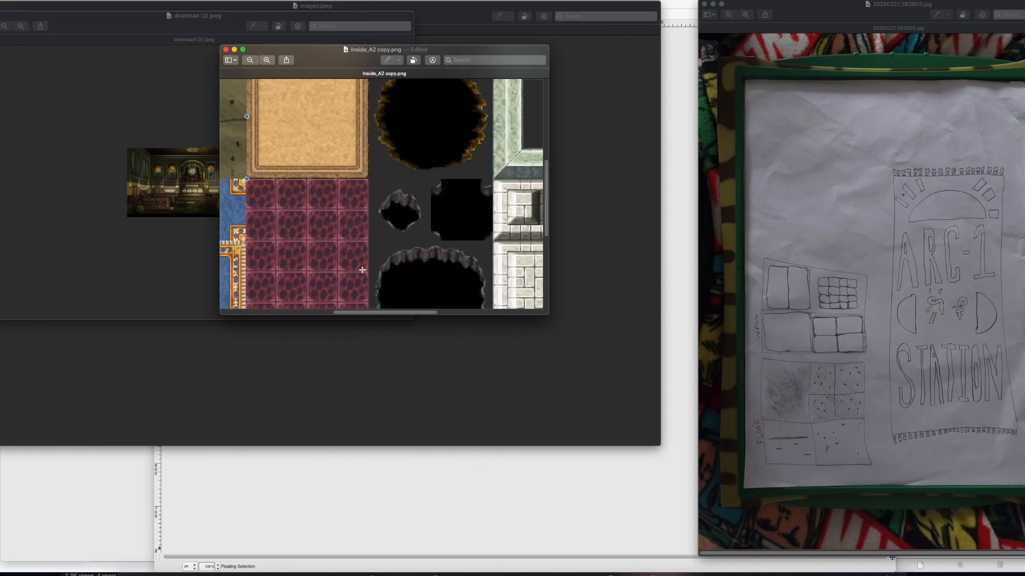
pyautogui.hscroll(-8, 355, 242)
pyautogui.scroll(3, 361, 222)
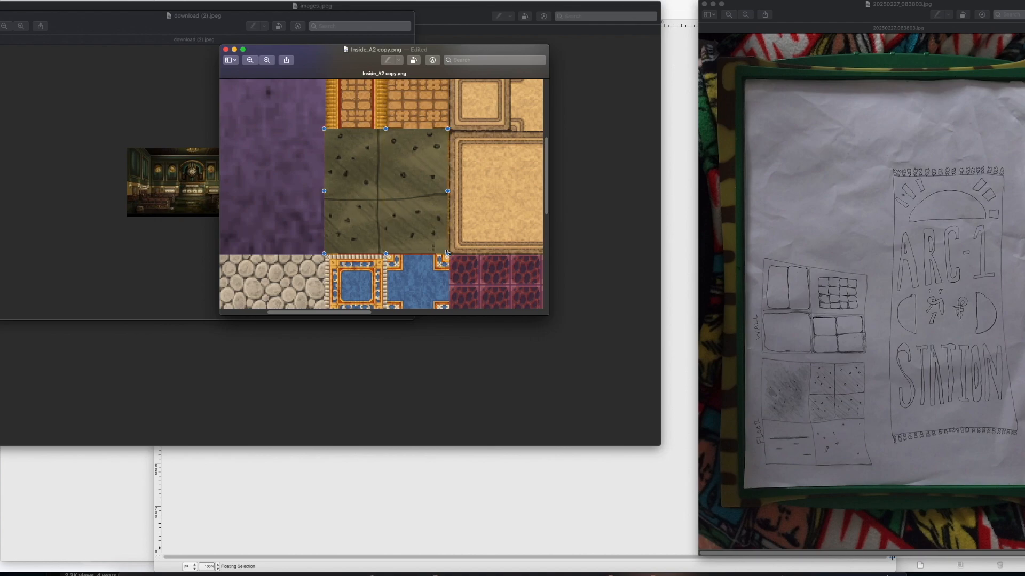
pyautogui.press('super+v')
pyautogui.scroll(3, 398, 192)
pyautogui.moveTo(401, 297); pyautogui.dragTo(389, 224)
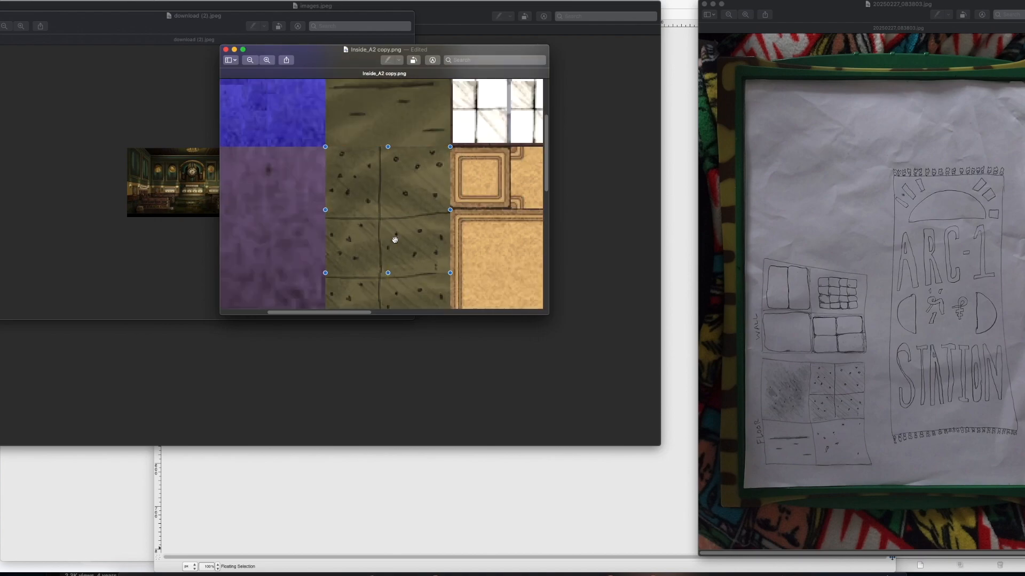
pyautogui.moveTo(450, 272); pyautogui.dragTo(384, 206)
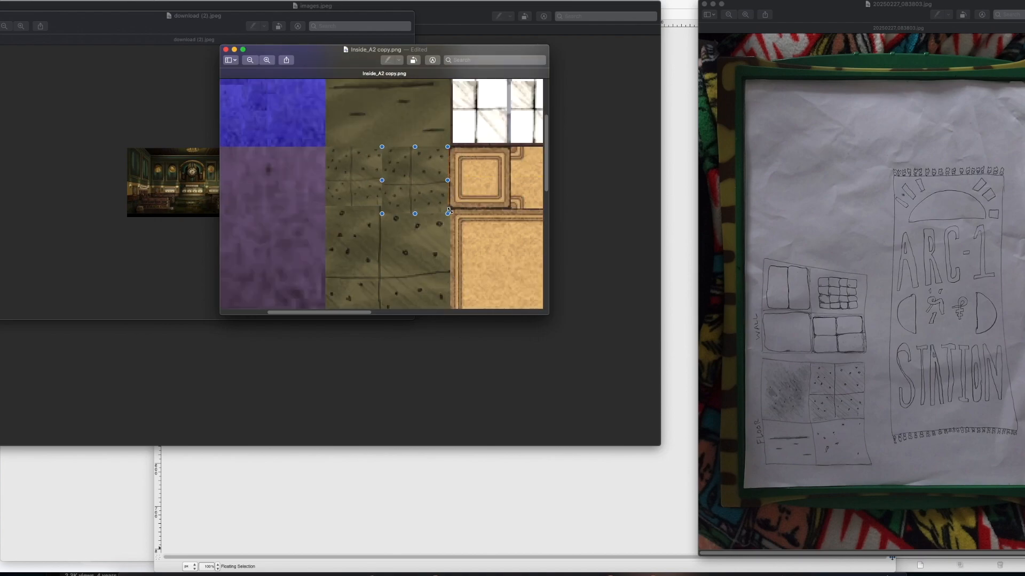
pyautogui.click(98, 0)
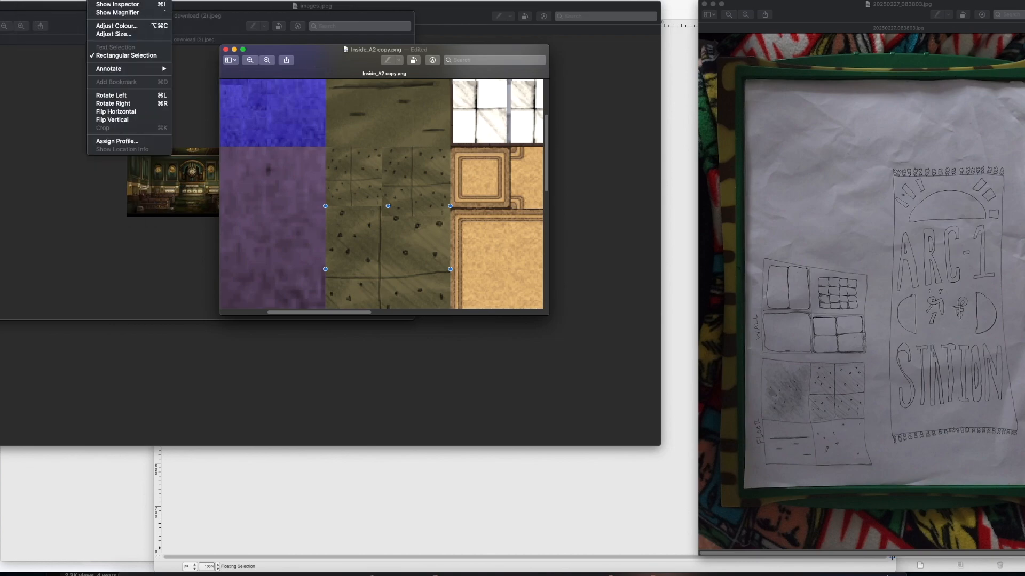
pyautogui.click(364, 288)
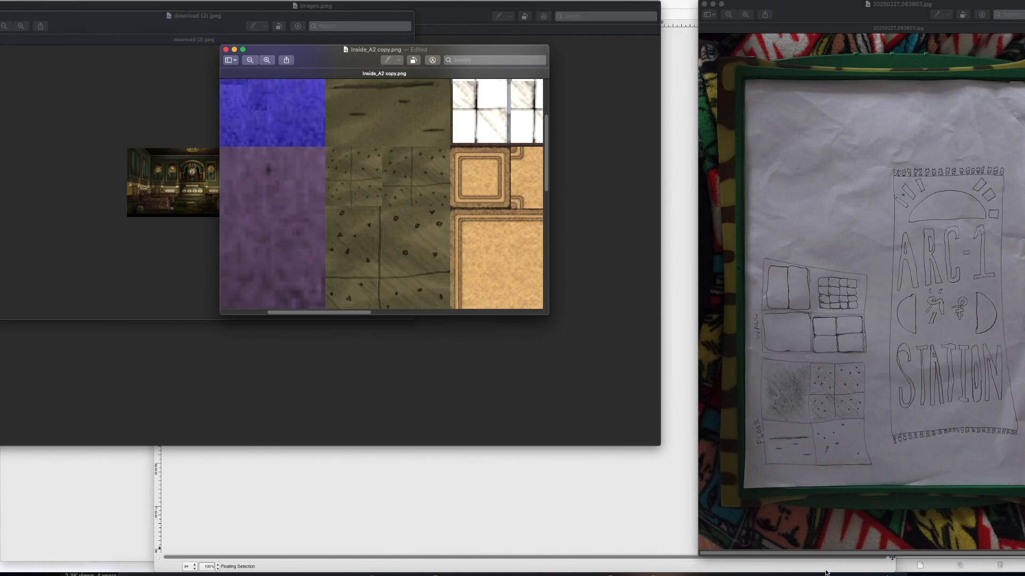
# Step: Copy the speckled floor sketch in the photo's bottom row and create a new GIMP image from it
pyautogui.click(835, 437)
pyautogui.press('super+c')
pyautogui.click(687, 520)
pyautogui.press('super+v')
pyautogui.press('super+z')
pyautogui.press('super+w')
pyautogui.press('super+d')
pyautogui.press('super+shift+v')
# Step: Apply Colourify to the bottom-row floor sketch to give it the same olive tint
pyautogui.click(155, 0)
pyautogui.click(160, 142)
pyautogui.click(566, 380)
pyautogui.press('super+b')
# Step: Add a new layer to the 327x276 image and paint diagonal Grass-brush strokes in black over the texture
pyautogui.click(223, 1)
pyautogui.click(260, 47)
pyautogui.click(874, 298)
pyautogui.click(65, 136)
pyautogui.moveTo(445, 249); pyautogui.dragTo(719, 383)
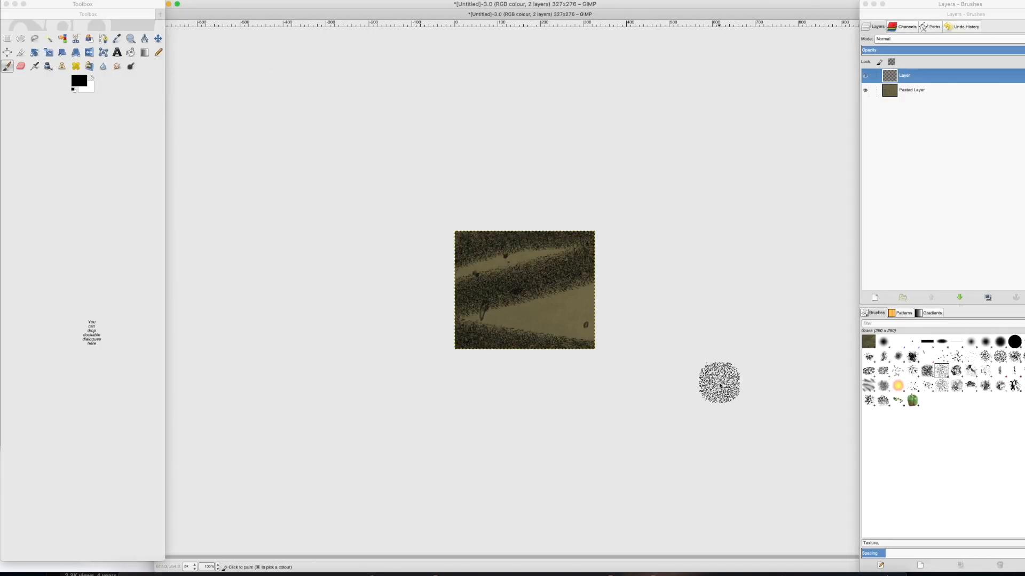
# Step: Lower the opacity of the diagonal-stroke layer, copy the canvas and switch to Preview
pyautogui.click(930, 50)
pyautogui.click(645, 158)
pyautogui.press('super+shift+c')
pyautogui.click(1, 299)
pyautogui.click(731, 575)
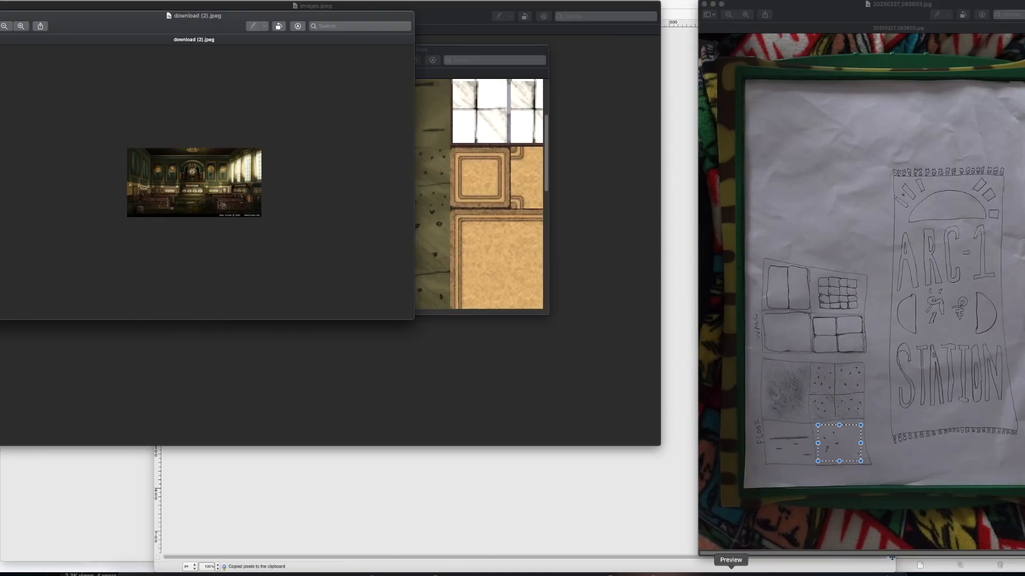
# Step: Close download (2).jpeg and paste the copied texture into Inside_A2 copy.png
pyautogui.press('super+w')
pyautogui.click(435, 216)
pyautogui.scroll(-5, 435, 216)
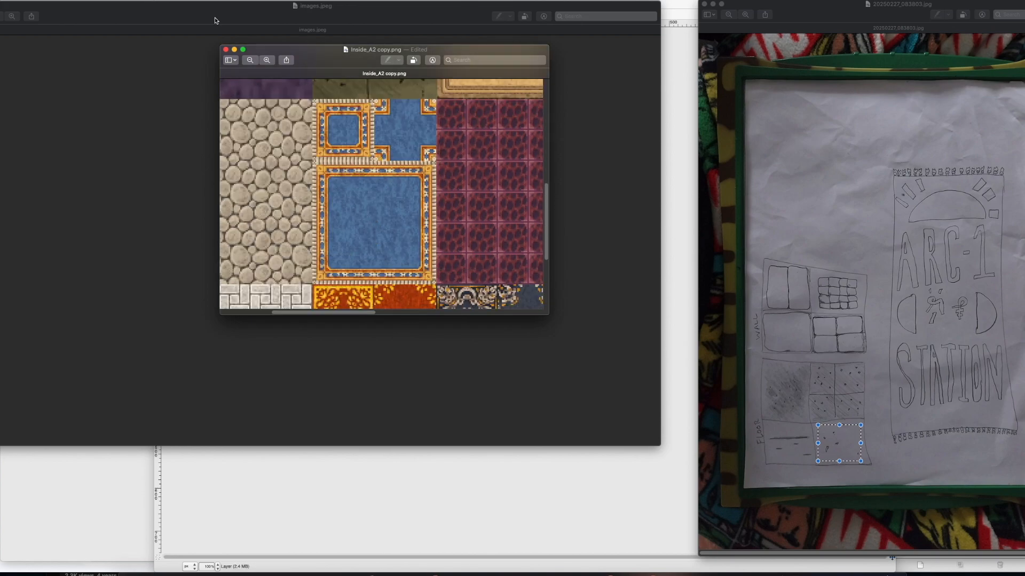
pyautogui.click(249, 60)
pyautogui.click(250, 60)
pyautogui.press('super+v')
# Step: Merge the diagonal-stroke layer down in GIMP, undo the earlier paste in the tileset and copy the merged texture
pyautogui.click(760, 574)
pyautogui.rightClick(928, 76)
pyautogui.click(959, 139)
pyautogui.click(731, 574)
pyautogui.press('super+z')
pyautogui.click(760, 574)
pyautogui.press('super+c')
# Step: Paste the merged speckled texture into Inside_A2 copy.png and fit it over the blue-carpet tile in the third row
pyautogui.click(731, 574)
pyautogui.press('super+v')
pyautogui.moveTo(394, 171); pyautogui.dragTo(381, 237)
pyautogui.moveTo(440, 305); pyautogui.dragTo(357, 233)
pyautogui.moveTo(338, 209); pyautogui.dragTo(342, 250)
pyautogui.click(267, 59)
pyautogui.click(267, 60)
pyautogui.hscroll(-6, 455, 226)
pyautogui.scroll(-3, 456, 227)
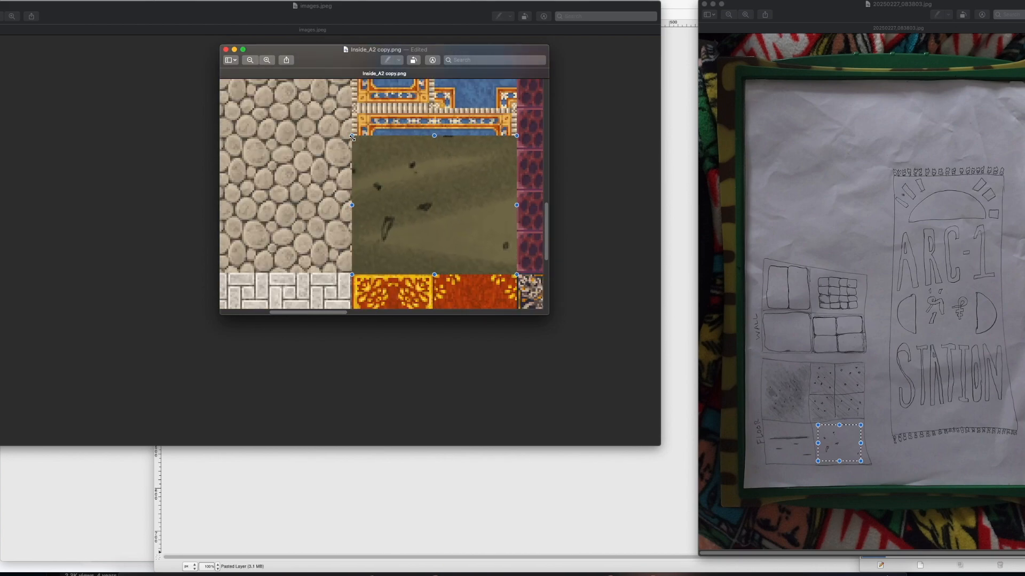
pyautogui.moveTo(353, 138); pyautogui.dragTo(352, 137)
# Step: Duplicate the speckled texture and place the copy above the first to cover the rest of the third-row tile block
pyautogui.press('super+c')
pyautogui.press('super+v')
pyautogui.moveTo(347, 185); pyautogui.dragTo(407, 130)
pyautogui.scroll(3, 407, 130)
pyautogui.moveTo(484, 269); pyautogui.dragTo(477, 225)
pyautogui.scroll(8, 450, 222)
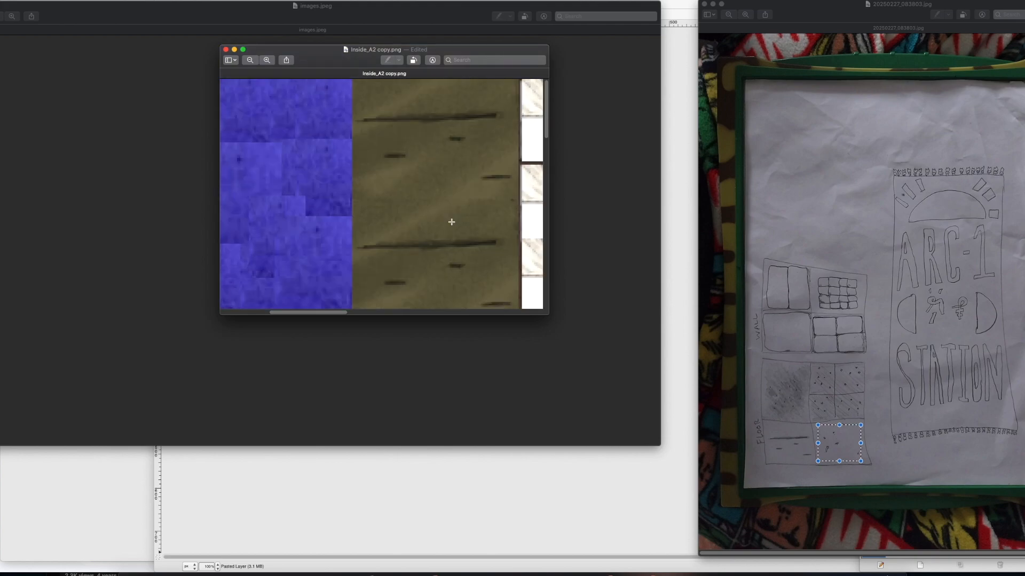
pyautogui.scroll(-8, 450, 222)
# Step: Bring the shaded floor sketch from the photo into a new GIMP image and tint it olive with Colourify
pyautogui.click(778, 386)
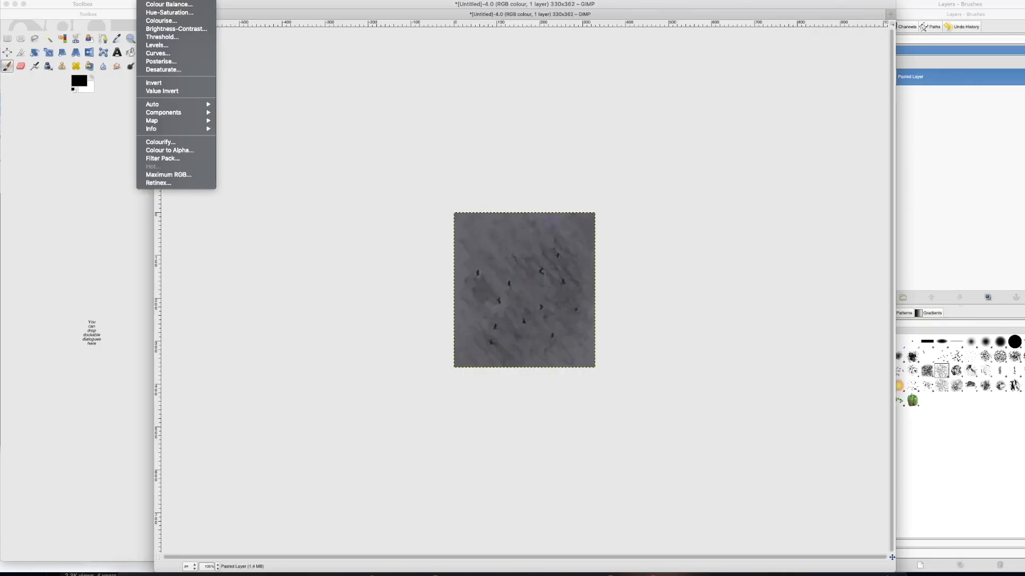
pyautogui.click(187, 142)
pyautogui.click(556, 377)
# Step: Add a new layer over the shaded sketch, paint it with black Grass-brush strokes and lower its opacity
pyautogui.rightClick(926, 79)
pyautogui.click(947, 100)
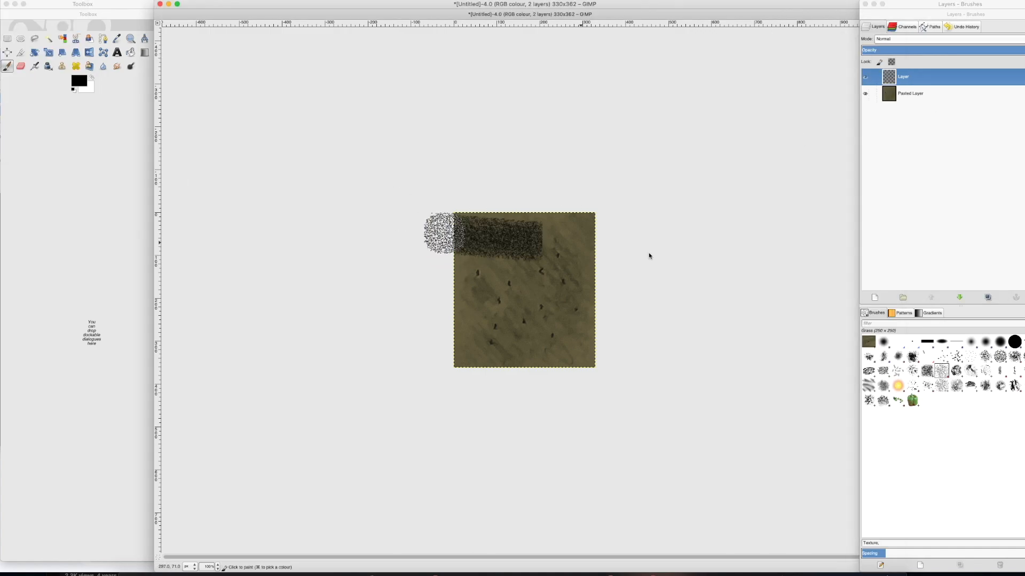
pyautogui.moveTo(434, 229); pyautogui.dragTo(544, 354)
pyautogui.moveTo(1013, 49); pyautogui.dragTo(911, 48)
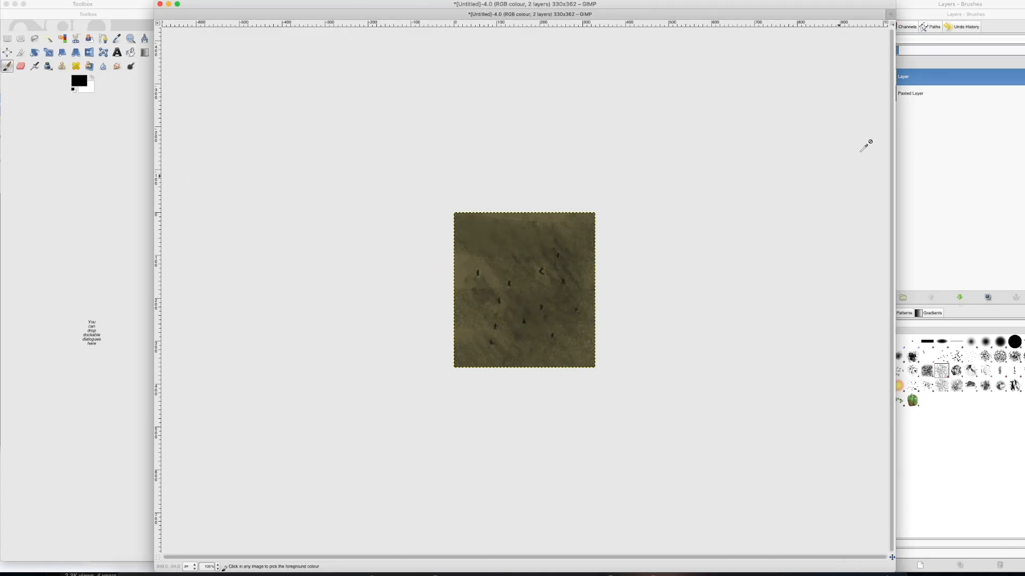
# Step: Place the shaded olive texture in Inside_A2 copy.png, scaled to the second-row tile block in the fourth column
pyautogui.click(789, 573)
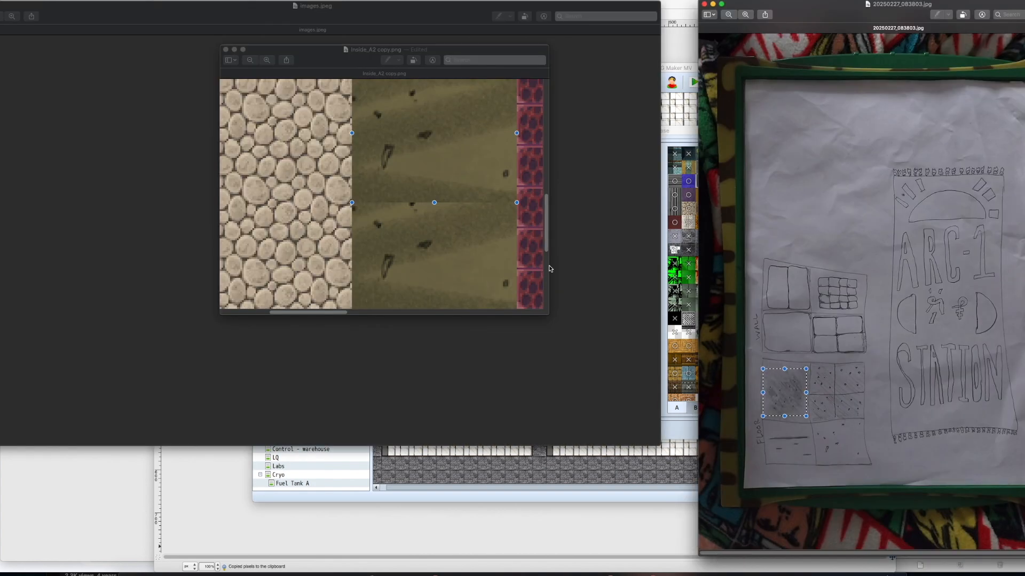
pyautogui.press('super+minus')
pyautogui.press('super+plus')
pyautogui.press('super+minus')
pyautogui.moveTo(398, 205); pyautogui.dragTo(385, 148)
pyautogui.moveTo(339, 125); pyautogui.dragTo(435, 260)
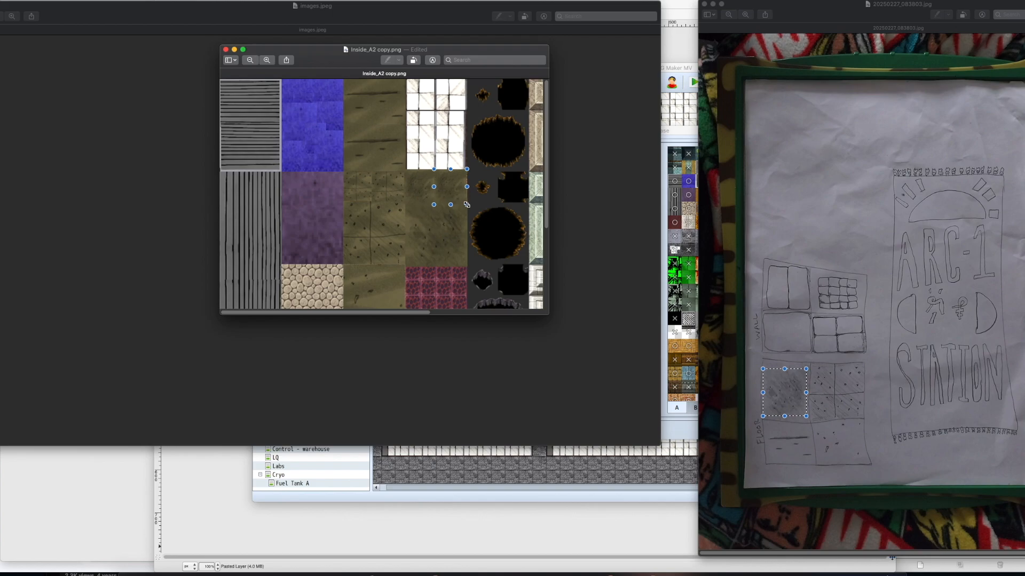
# Step: Close Inside_A2 copy.png and switch to the Arrivals - Lobby map in RPG Maker MV
pyautogui.click(226, 49)
pyautogui.click(768, 571)
pyautogui.click(799, 431)
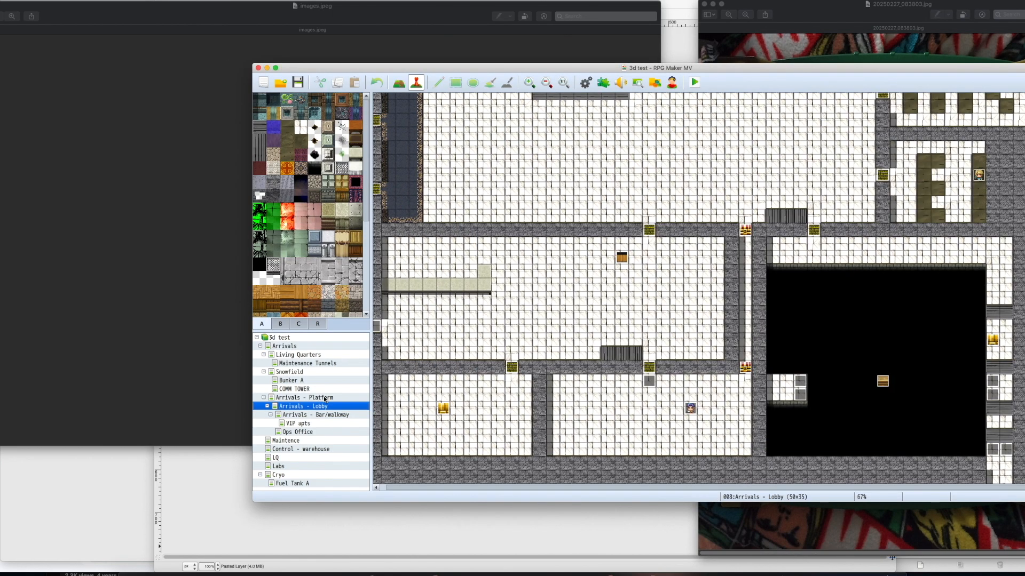
# Step: Fill the room below the main hall and the two rooms beneath it with the new olive floor tiles using rectangles
pyautogui.click(405, 86)
pyautogui.moveTo(385, 241)
pyautogui.mouseDown()
pyautogui.moveTo(495, 312)
pyautogui.moveTo(723, 357)
pyautogui.mouseUp()
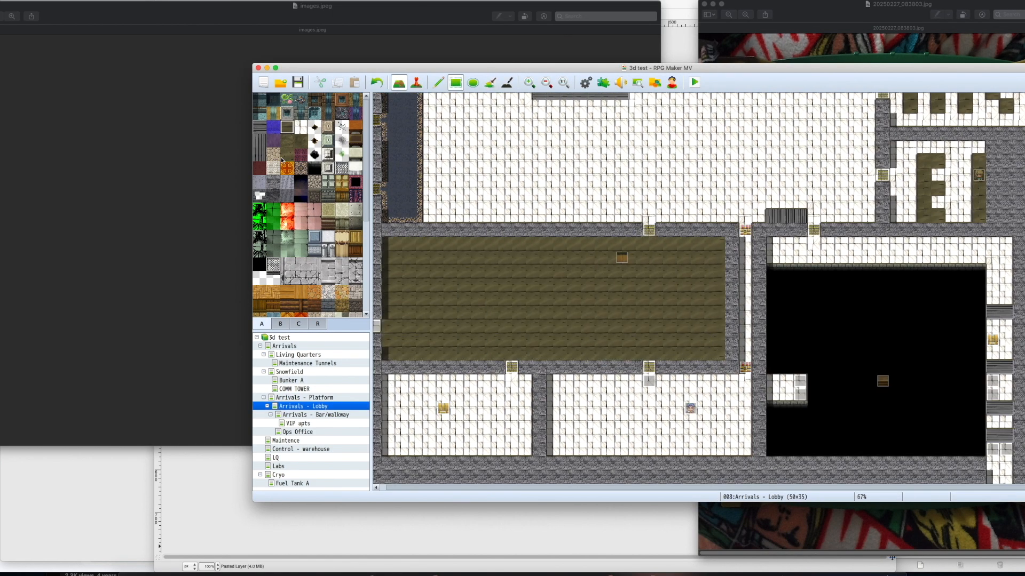
pyautogui.moveTo(541, 488); pyautogui.dragTo(530, 488)
pyautogui.click(287, 141)
pyautogui.moveTo(394, 381); pyautogui.dragTo(519, 437)
pyautogui.moveTo(557, 380); pyautogui.dragTo(749, 451)
# Step: Fill the lobby's main hall, corridors and remaining white-floored rooms with the new olive tiles using rectangles and flood fill
pyautogui.scroll(5, 445, 166)
pyautogui.moveTo(435, 156); pyautogui.dragTo(532, 305)
pyautogui.moveTo(544, 196); pyautogui.dragTo(873, 292)
pyautogui.click(490, 82)
pyautogui.click(669, 157)
pyautogui.click(644, 306)
pyautogui.click(819, 306)
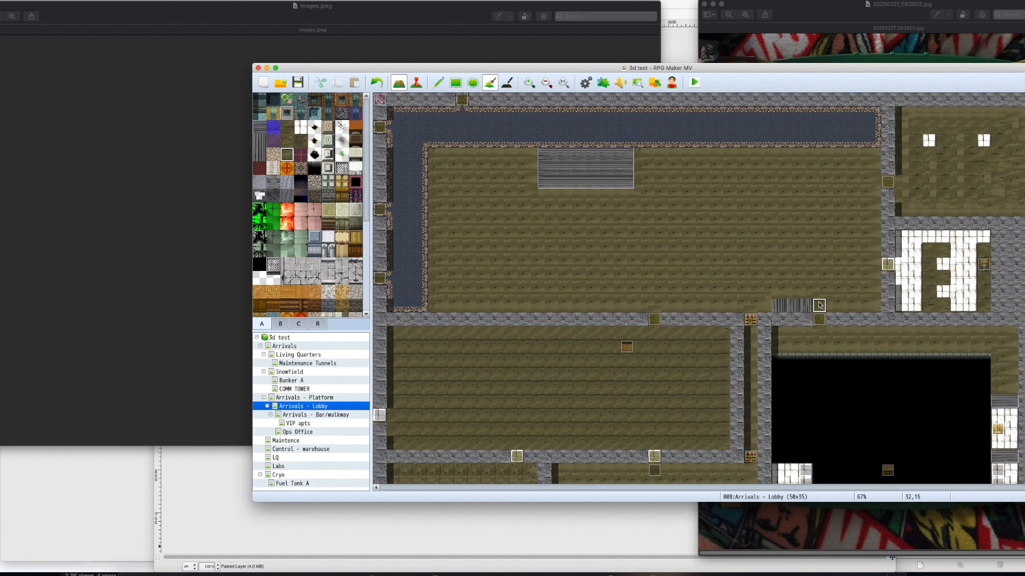
pyautogui.click(910, 273)
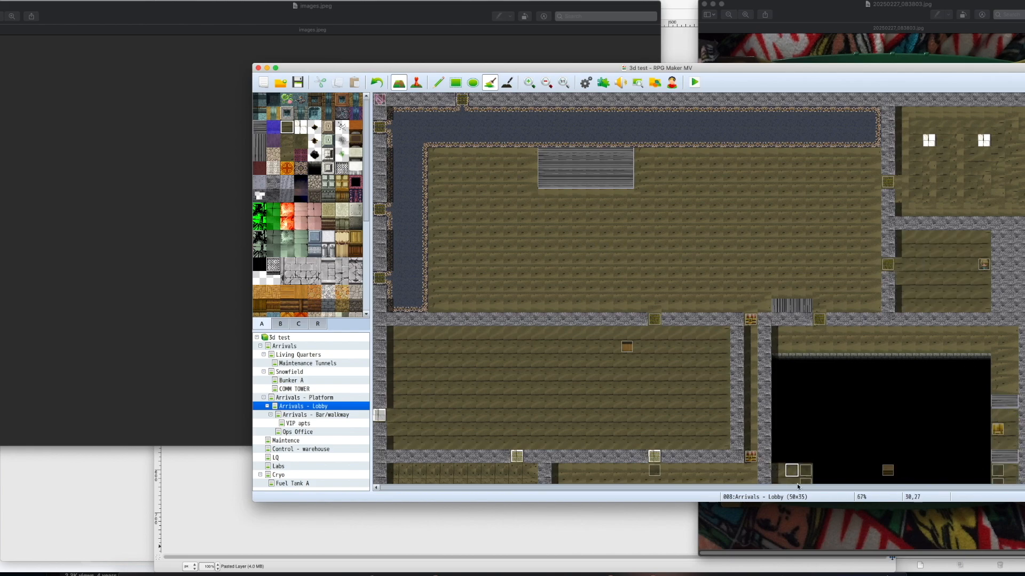
# Step: Switch the lobby map to event editing and start a playtest of the project
pyautogui.click(416, 82)
pyautogui.rightClick(536, 409)
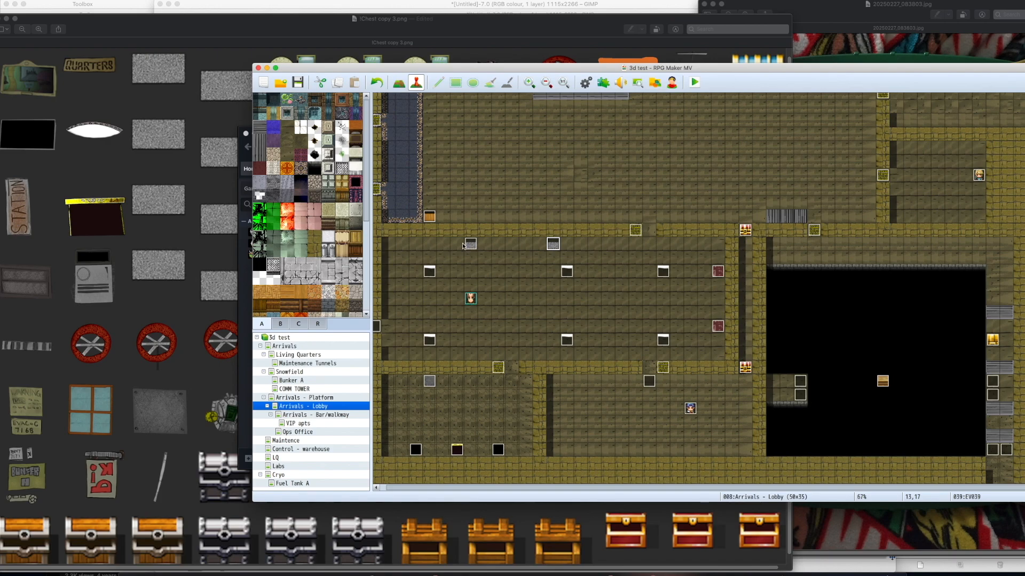
pyautogui.click(694, 83)
pyautogui.click(620, 300)
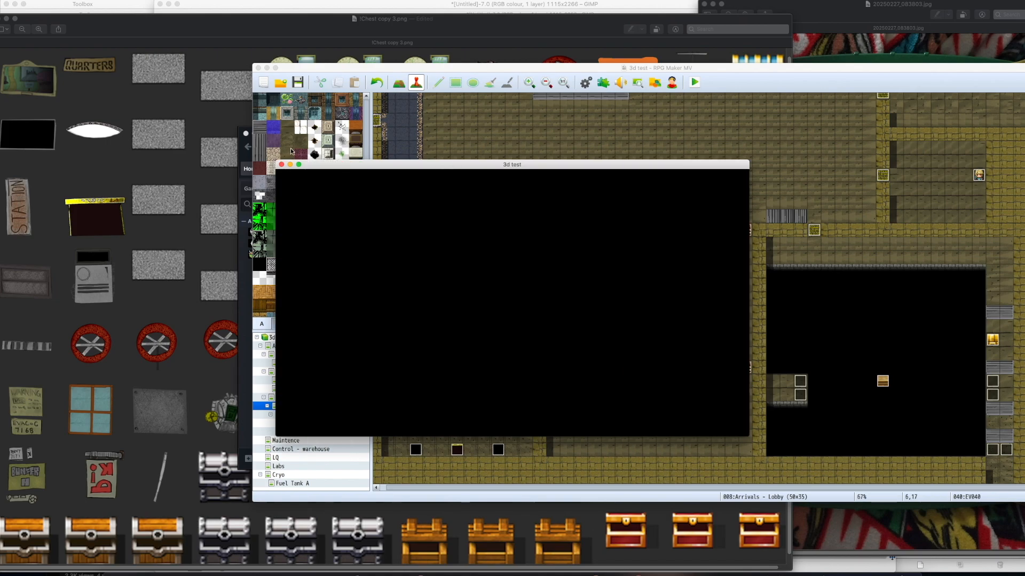
# Step: Enlarge the playtest window and look around the lobby room to examine the new floor and wall textures
pyautogui.moveTo(143, 77); pyautogui.dragTo(142, 75)
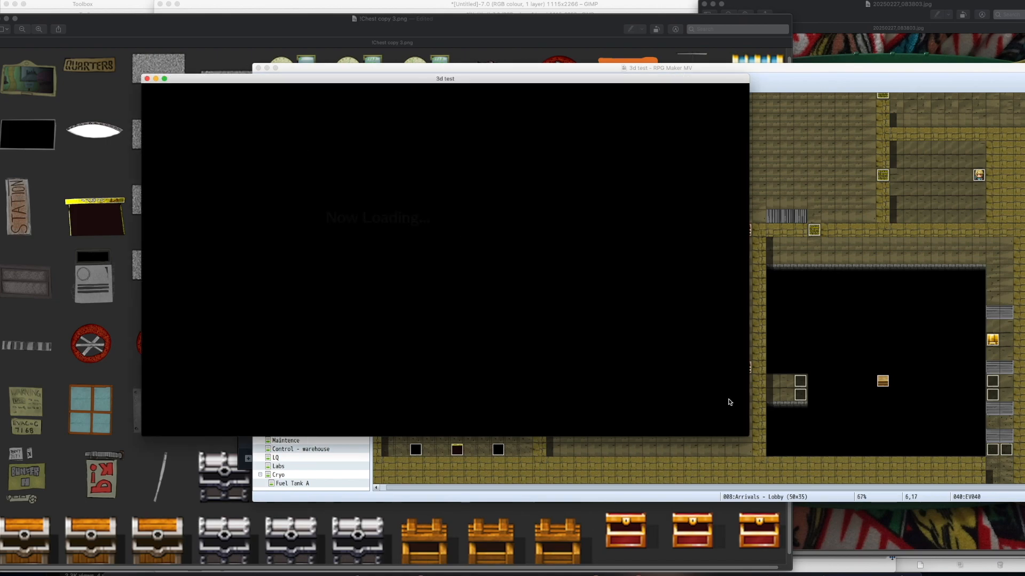
pyautogui.moveTo(745, 435); pyautogui.dragTo(957, 560)
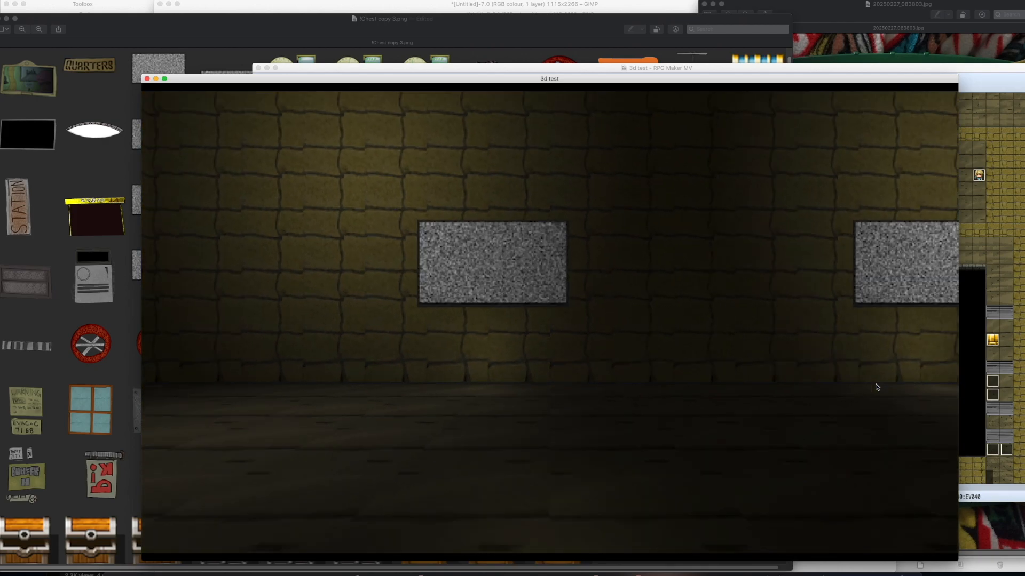
pyautogui.press('Right')
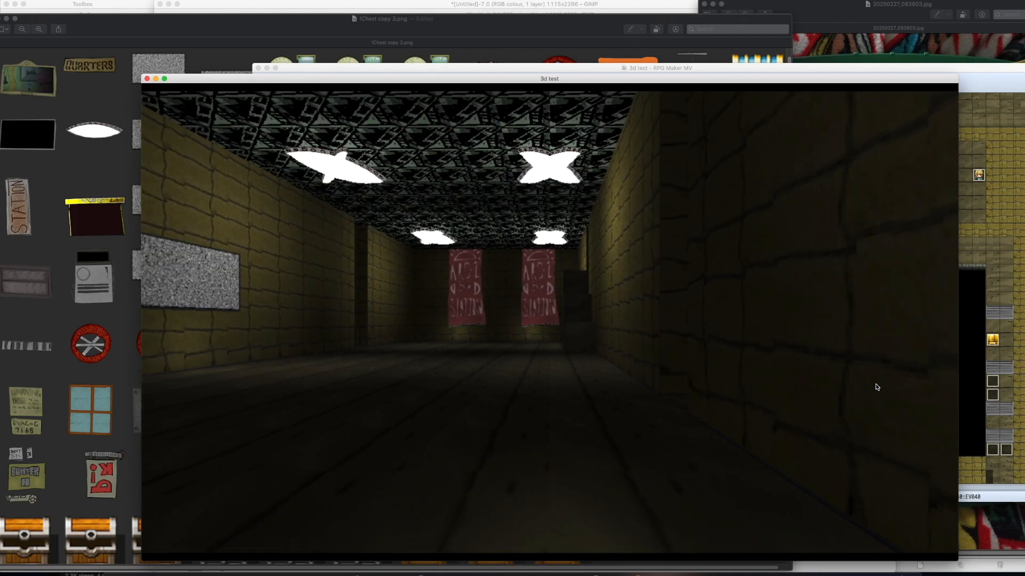
pyautogui.press('Left')
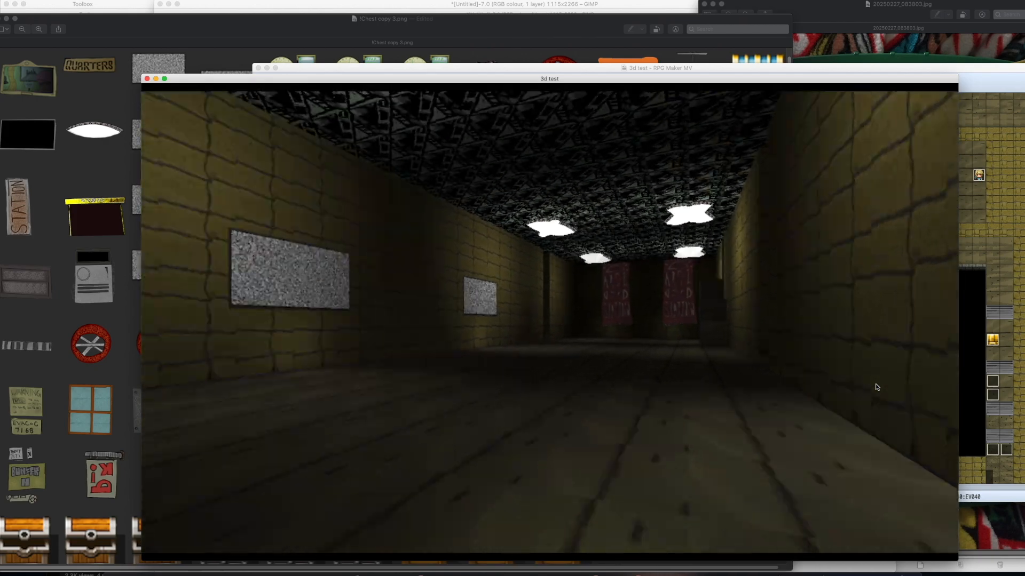
# Step: Walk along the lobby's main hall in the playtest and examine its olive walls, plank floor and wall screens
pyautogui.press('Right')
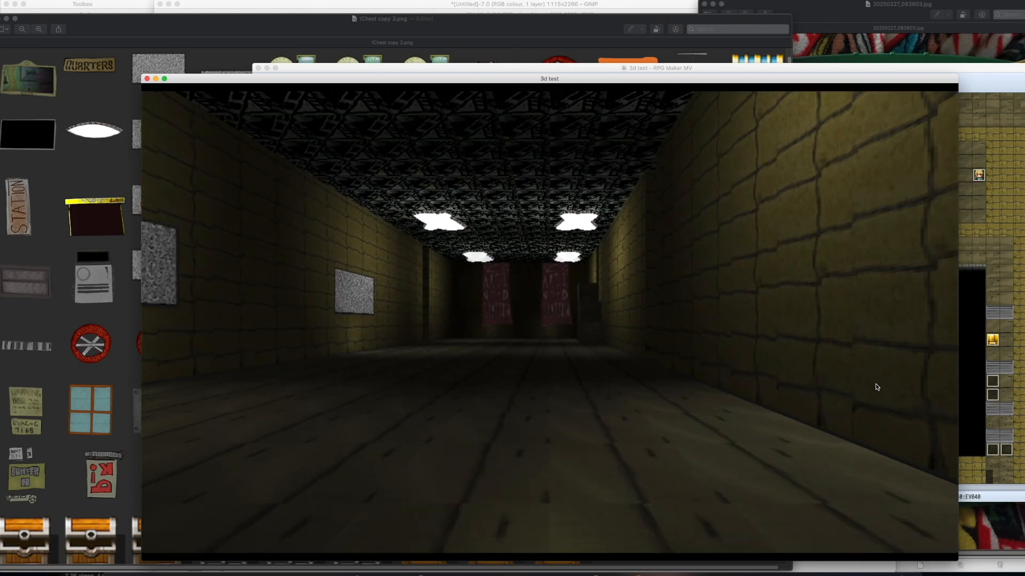
pyautogui.press('Left')
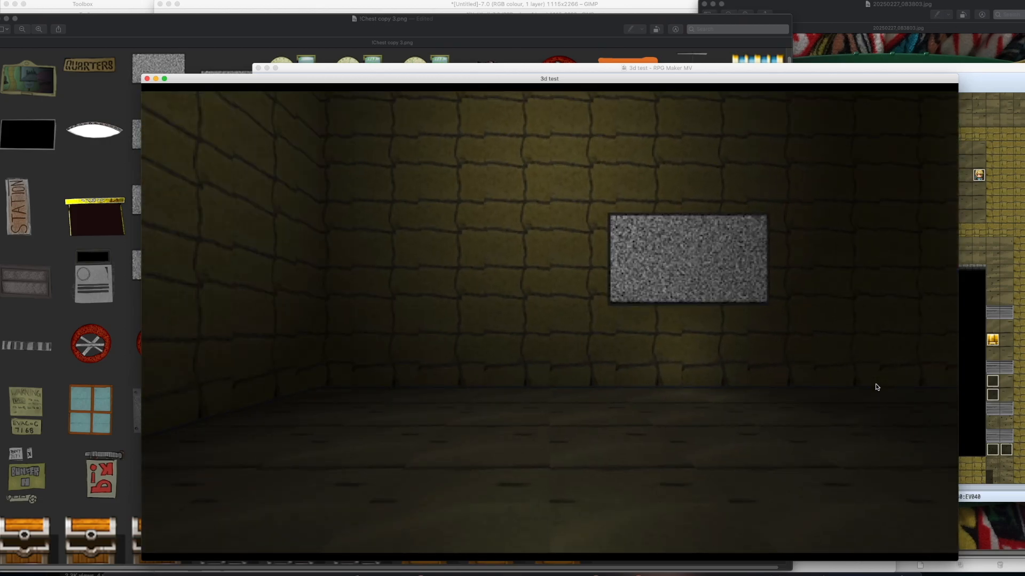
pyautogui.press('Right')
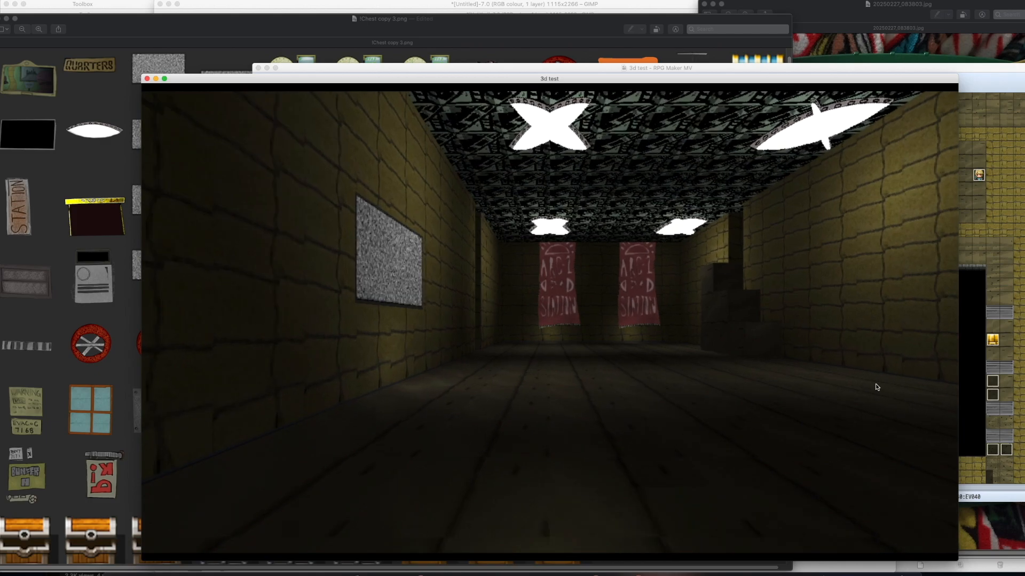
pyautogui.press('Up')
pyautogui.press('Right')
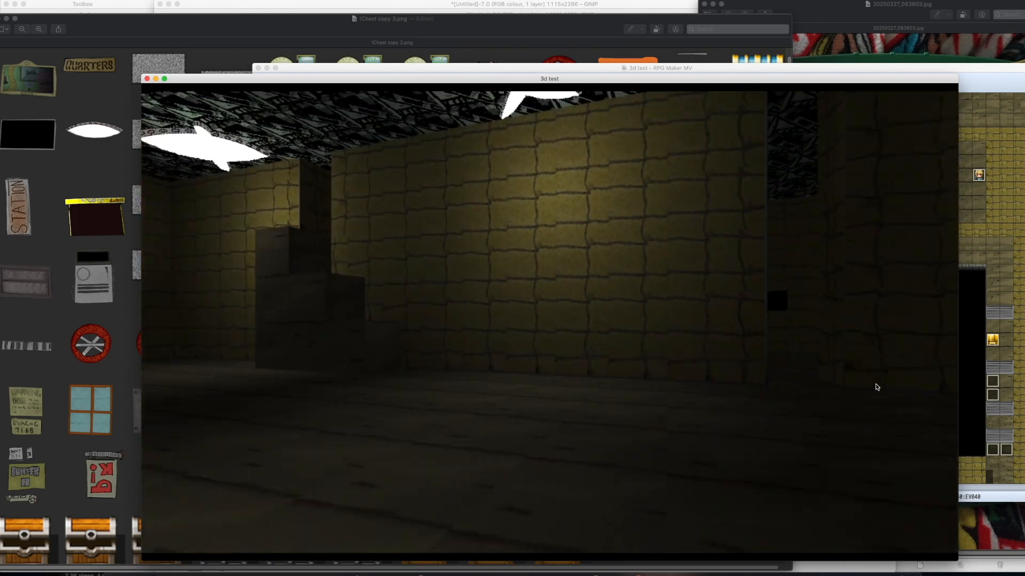
# Step: Enter the dark side room off the main hall and examine its olive walls and floor from several angles
pyautogui.press('Up')
pyautogui.press('Right')
pyautogui.press('Left')
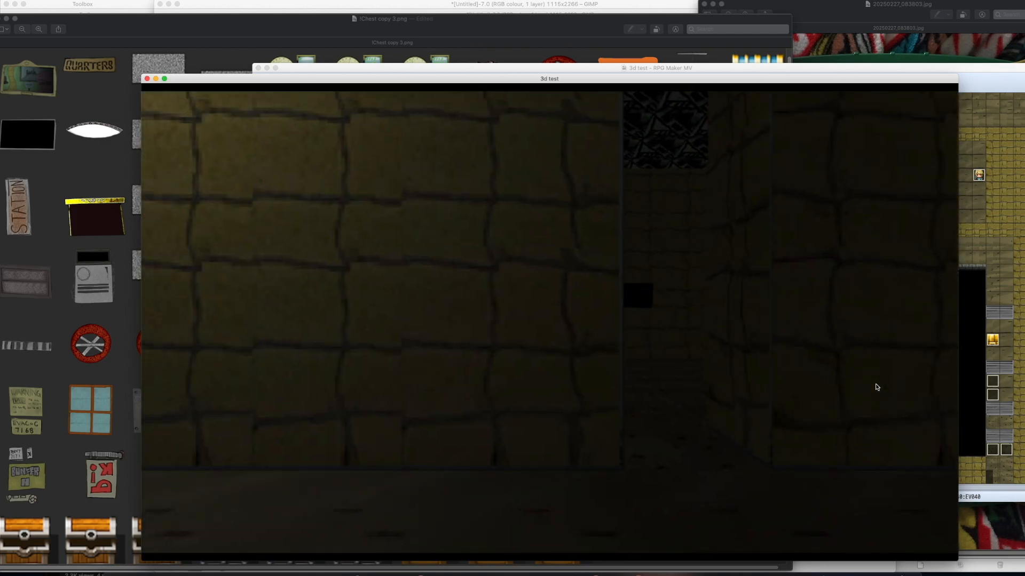
pyautogui.press('Right')
pyautogui.press('Up')
pyautogui.press('Left')
pyautogui.press('Up')
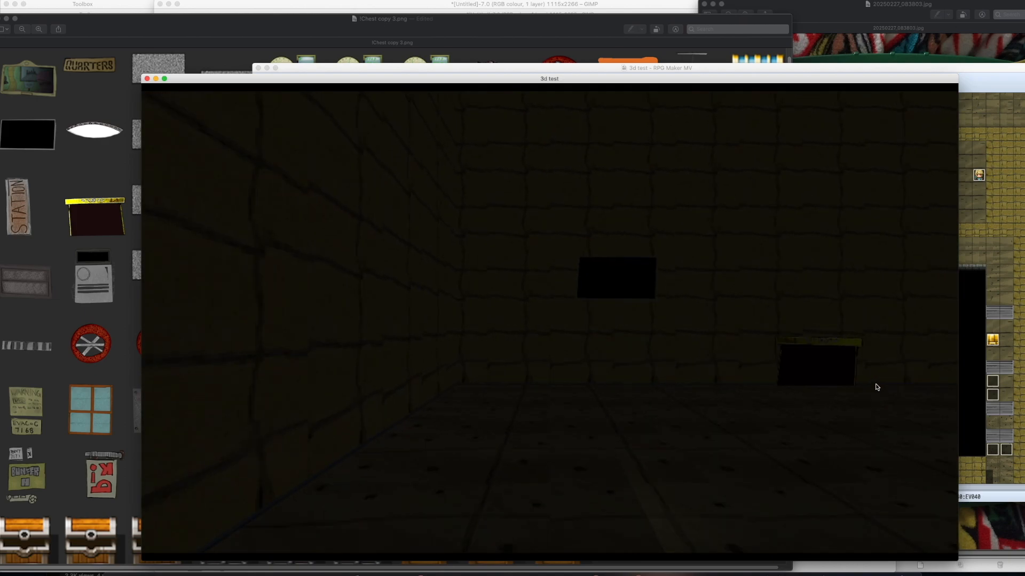
pyautogui.press('Right')
pyautogui.press('Up')
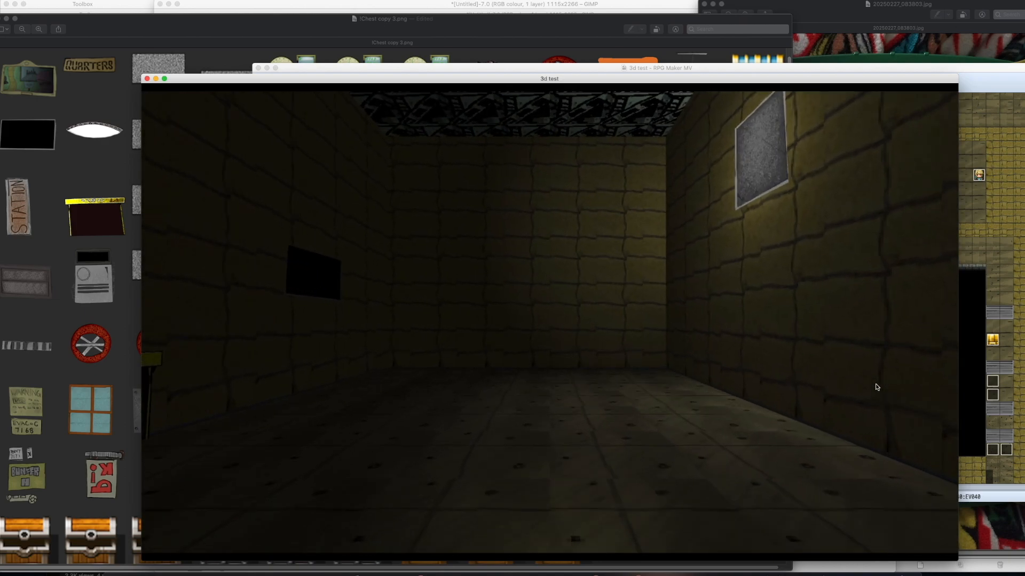
pyautogui.press('Down')
pyautogui.press('Right')
pyautogui.press('Up')
pyautogui.press('Left')
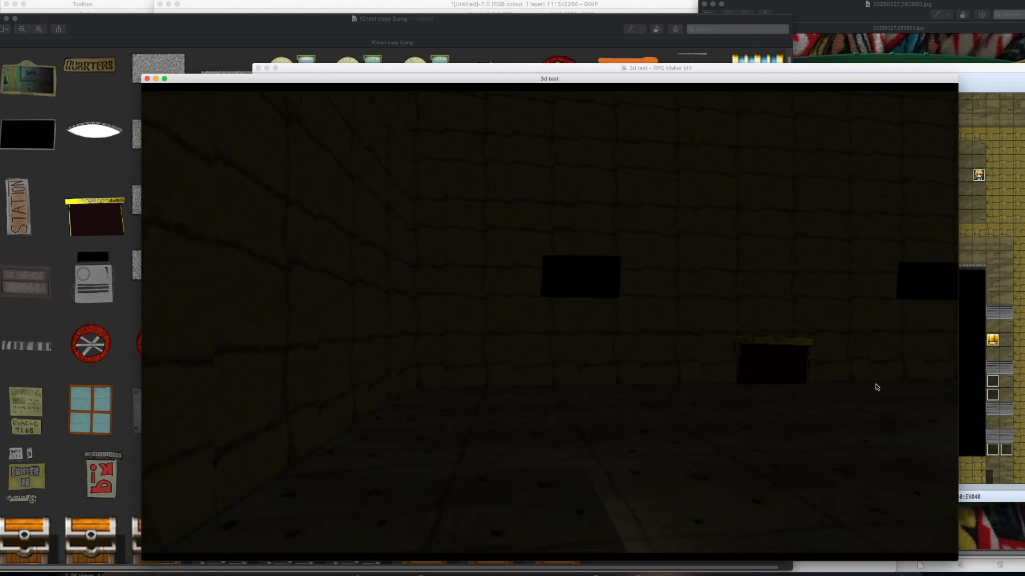
# Step: Return to the main hall, walk up to the two red station banners and examine the hall in both directions
pyautogui.press('Right')
pyautogui.press('Right')
pyautogui.press('Up')
pyautogui.press('Right')
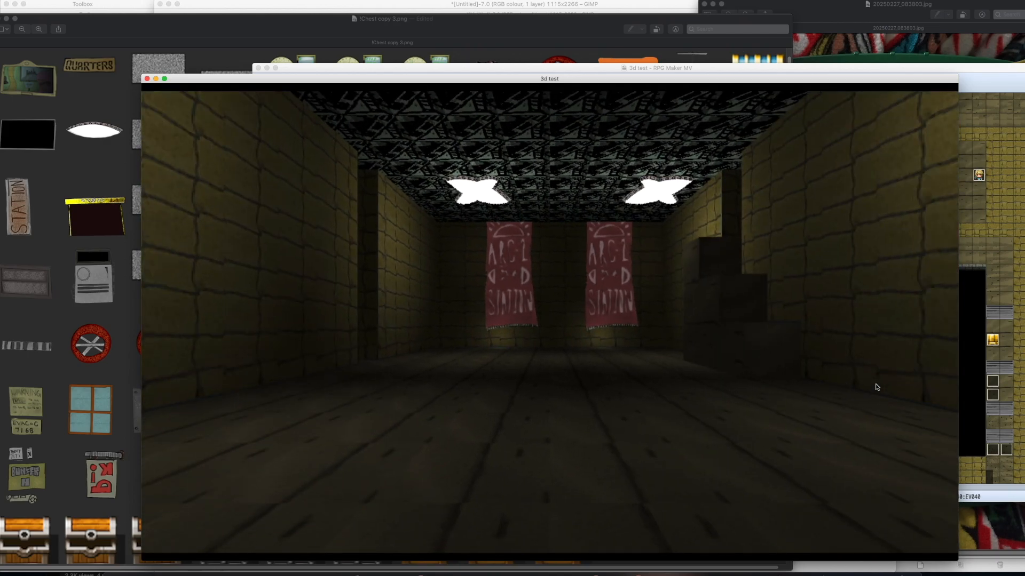
pyautogui.press('Up')
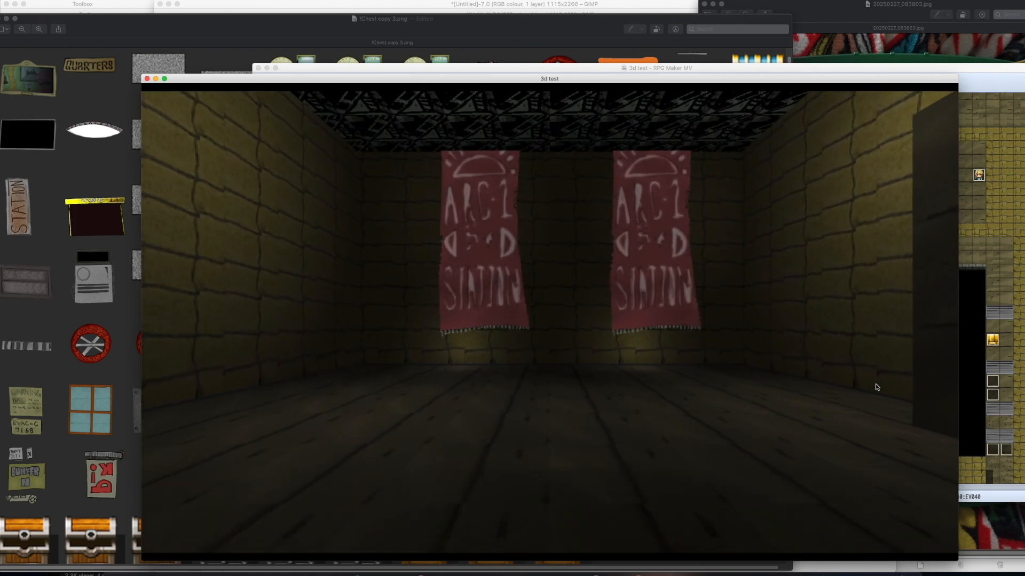
pyautogui.press('Left')
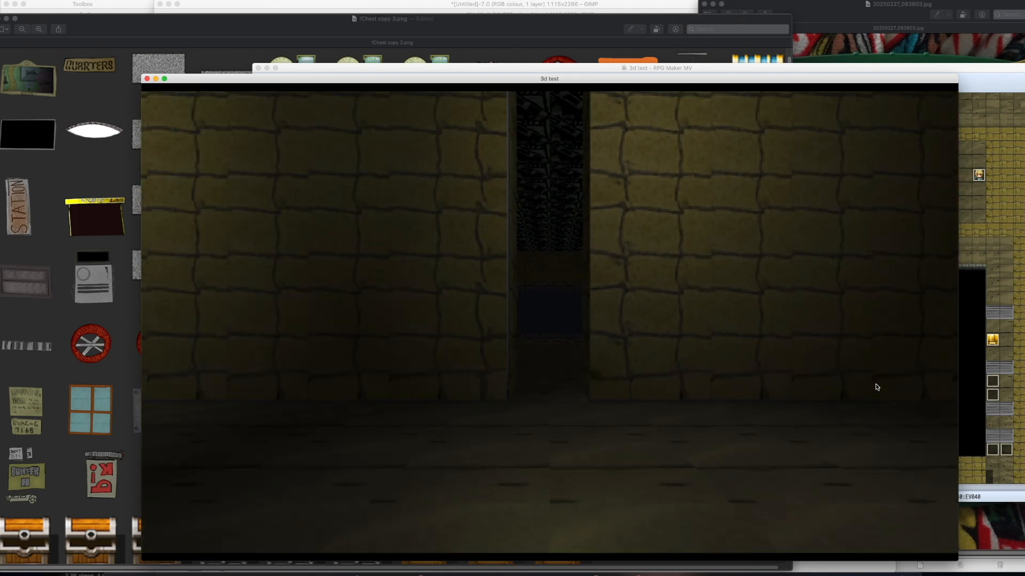
pyautogui.press('Left')
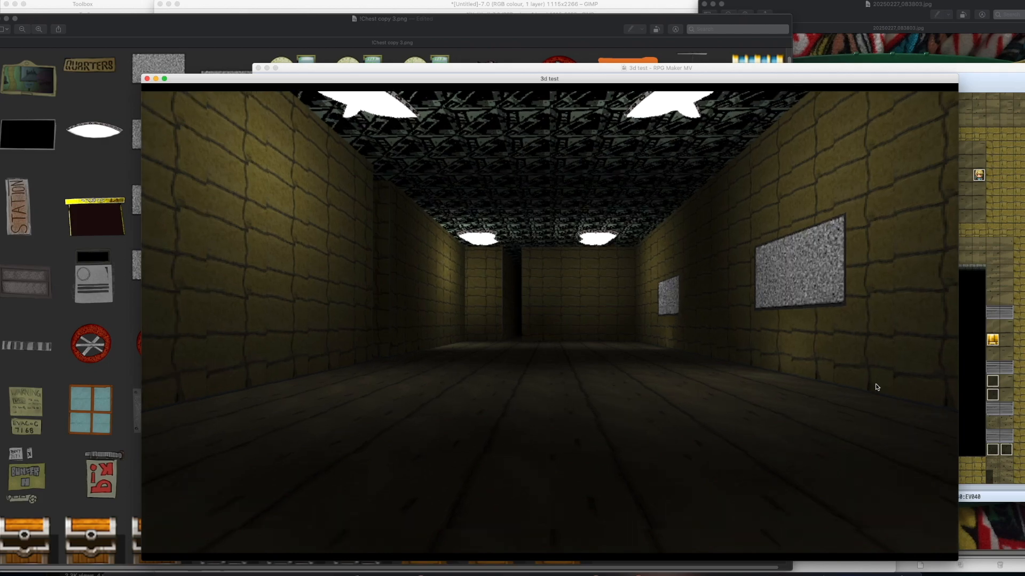
pyautogui.press('Up')
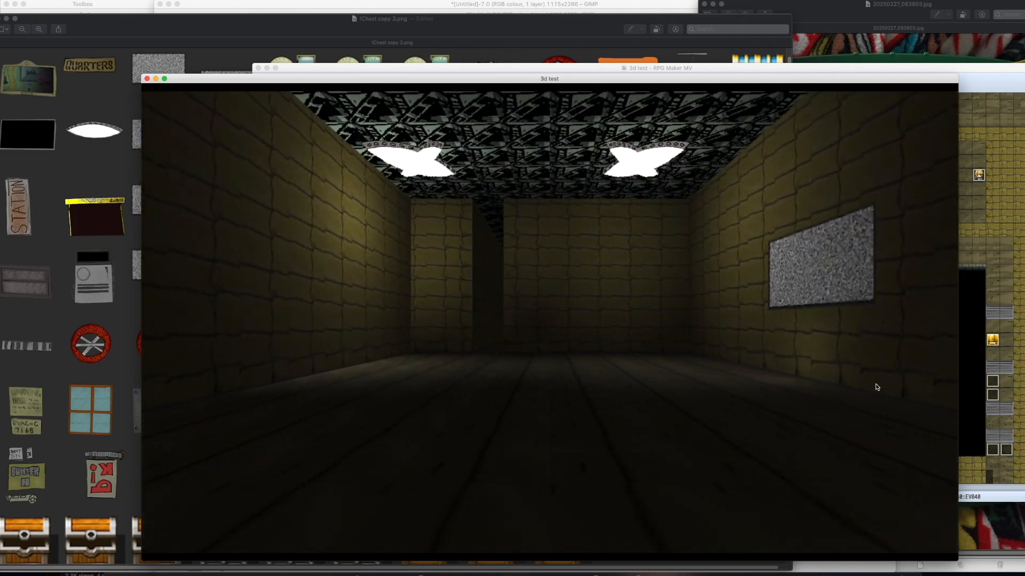
# Step: Go through the narrow opening into the dark side room again and inspect the lit wall and black screens
pyautogui.press('Up')
pyautogui.press('Left')
pyautogui.press('Up')
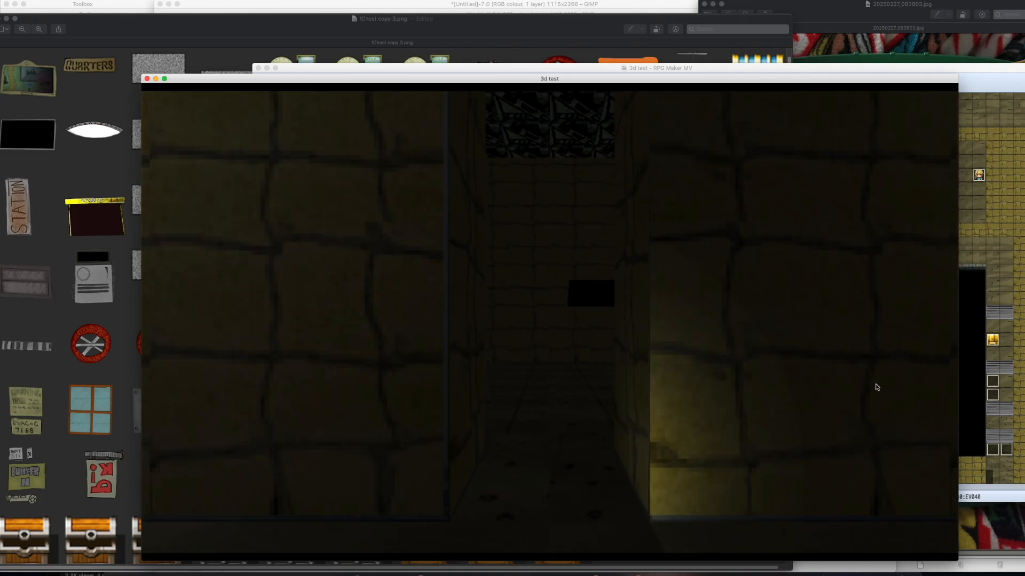
pyautogui.press('Up')
pyautogui.press('Right')
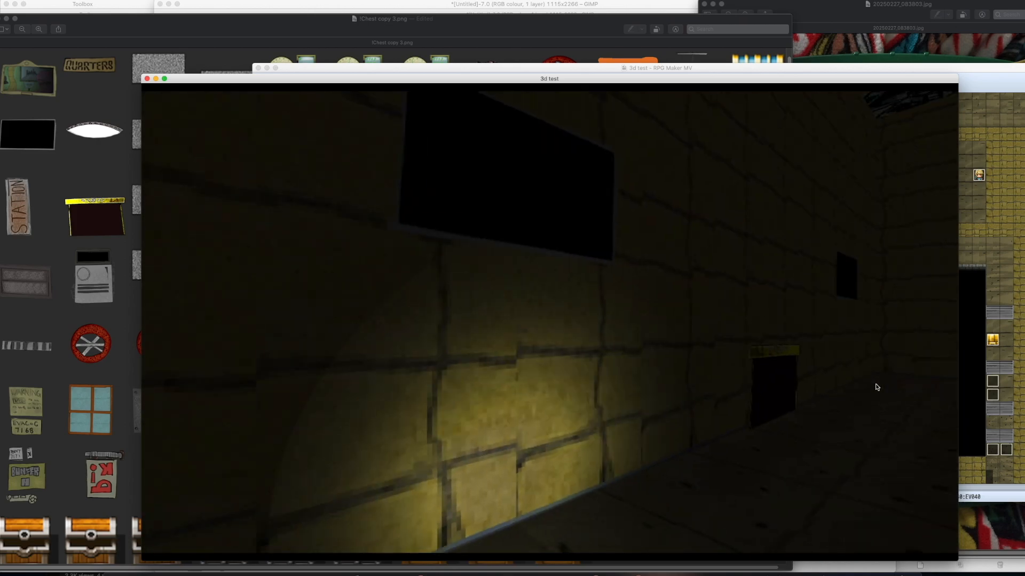
pyautogui.press('Left')
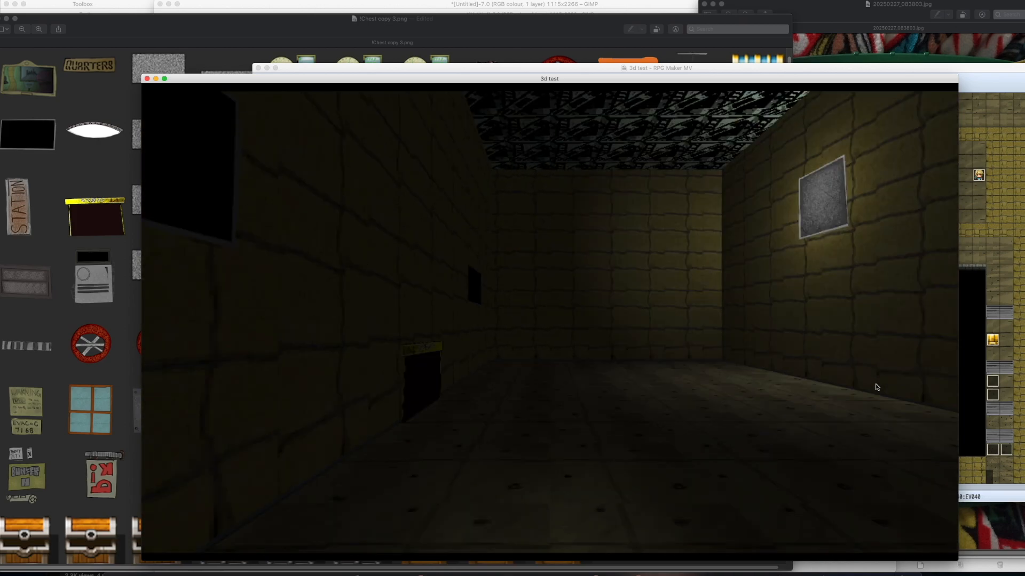
# Step: Head back through the narrow passage toward the main hall, checking the wall textures around the opening
pyautogui.press('Down')
pyautogui.press('Right')
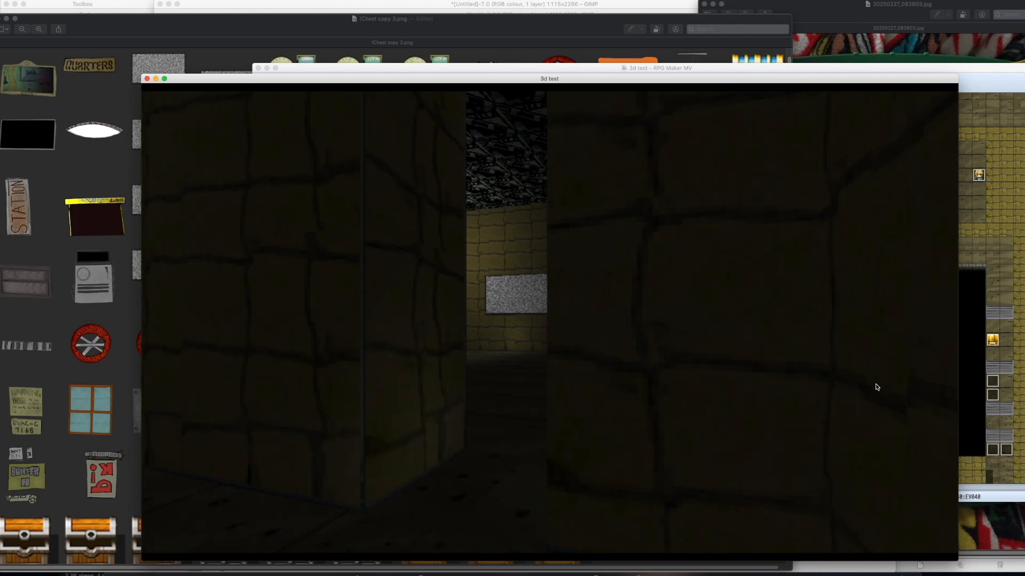
pyautogui.press('Left')
pyautogui.press('Up')
pyautogui.press('Right')
pyautogui.press('Up')
pyautogui.press('Down')
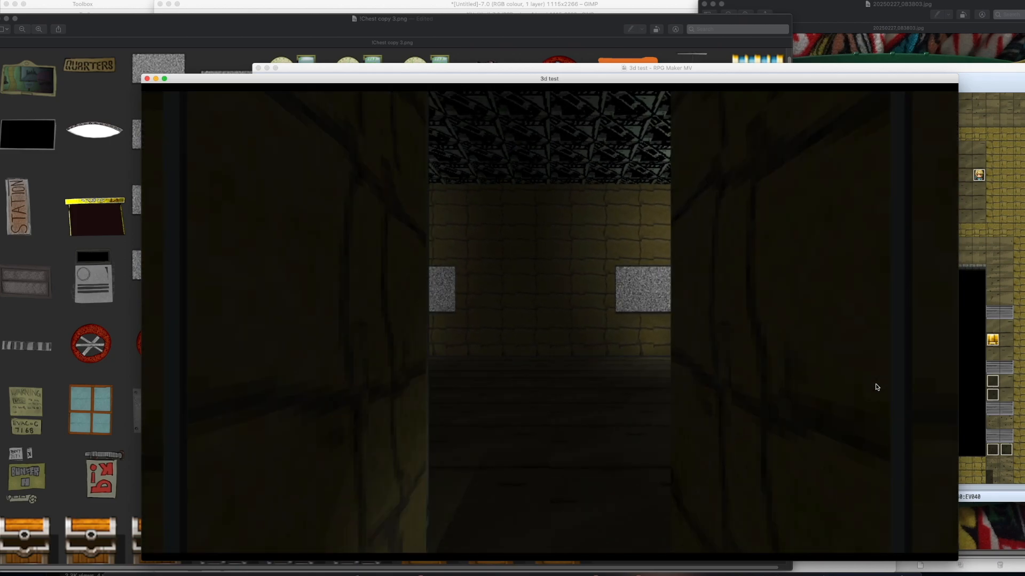
pyautogui.press('Up')
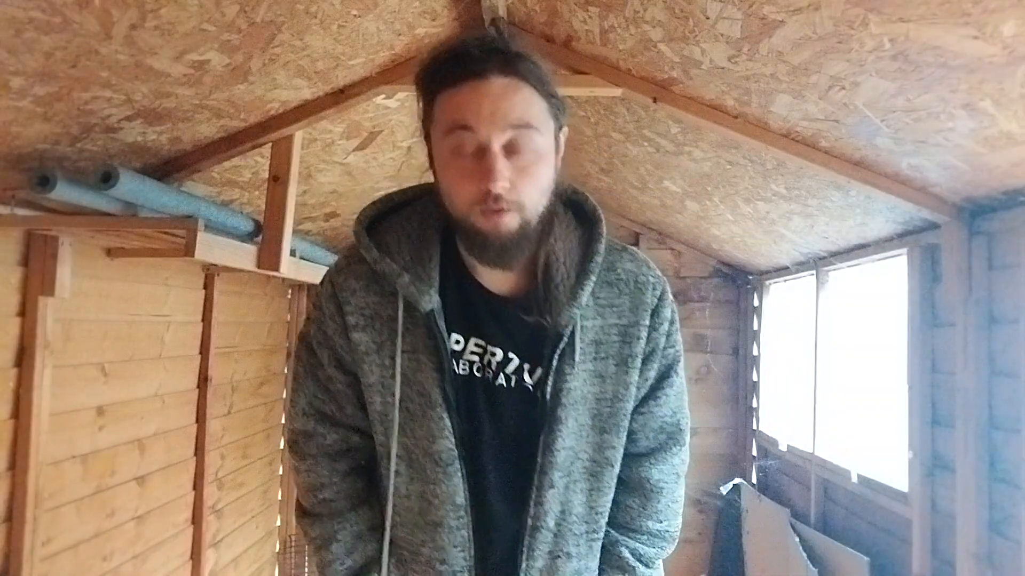